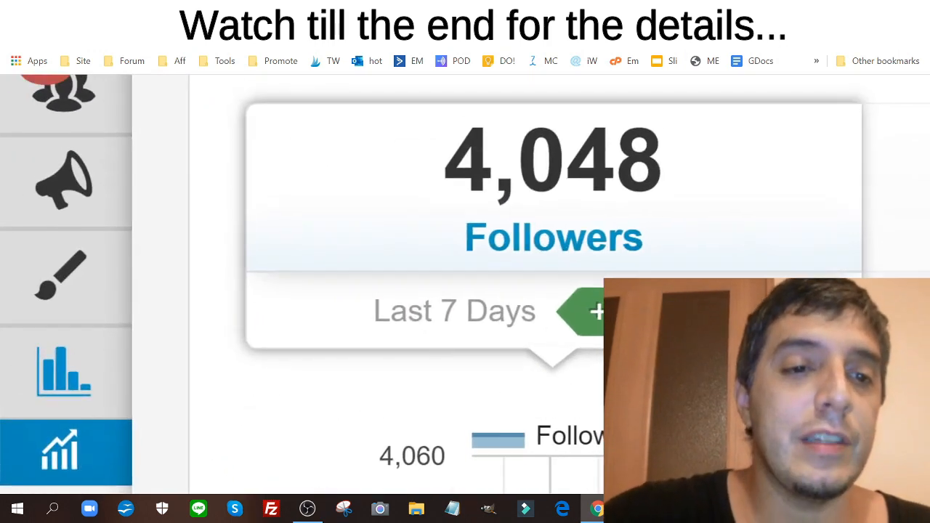
# Reset the Insights page to its default zoom and switch to the Tailwind Create page.
pyautogui.moveTo(27, 303)
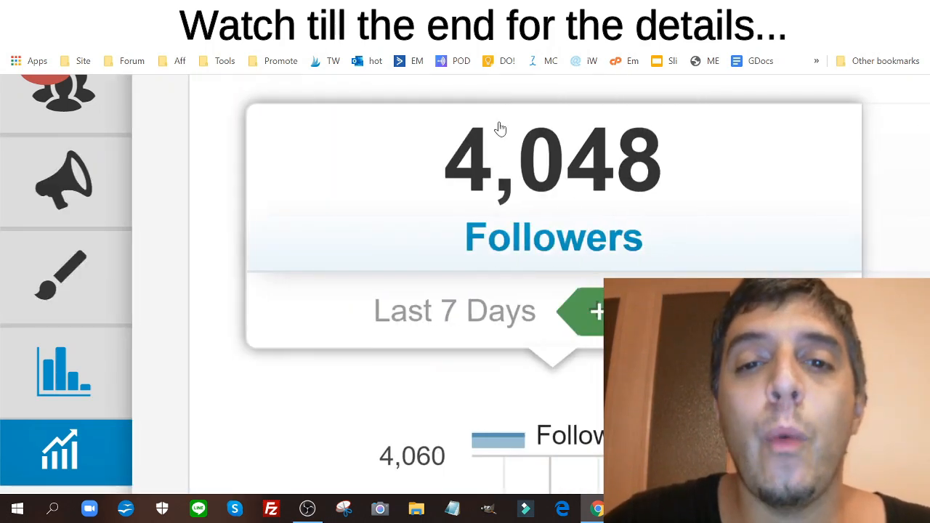
pyautogui.hotkey('ctrl', '0')
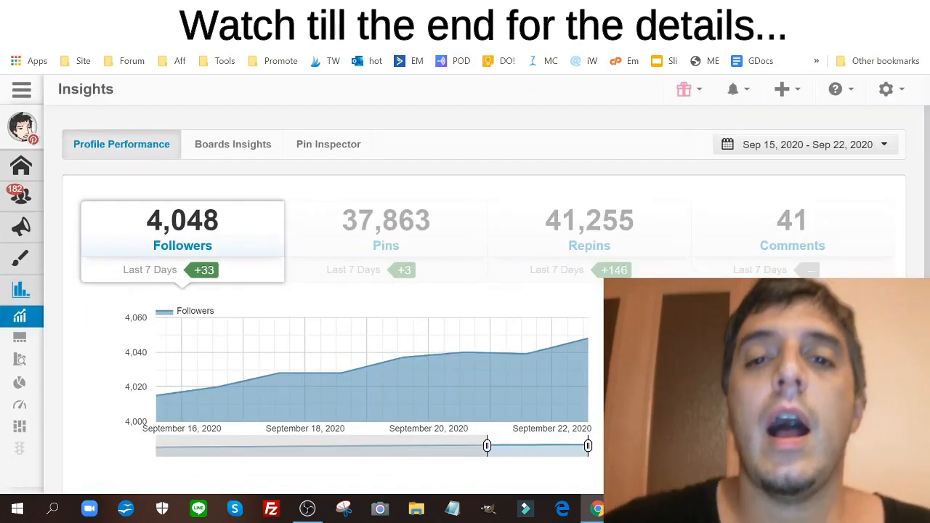
pyautogui.click(537, 10)
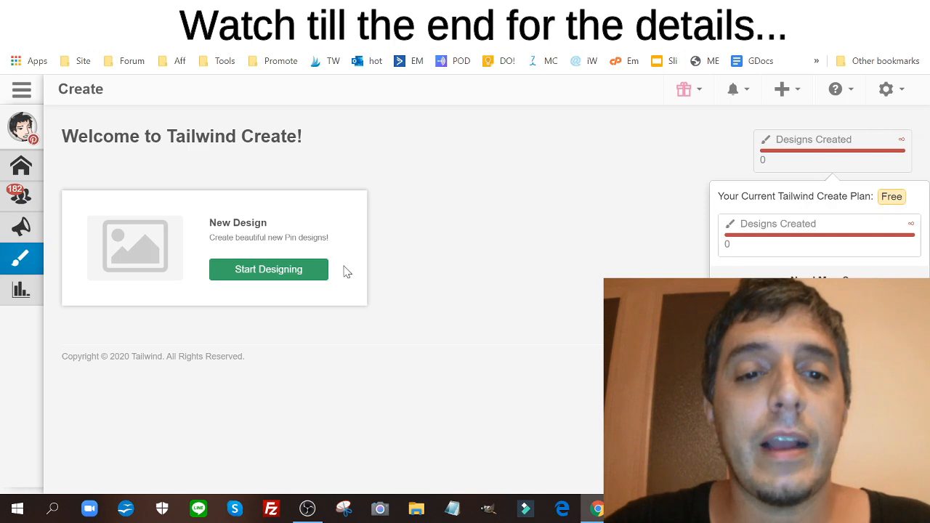
# Switch to the "Find Low Content Niches On Amazon" blog post and copy its web address.
pyautogui.hotkey('ctrl', 'Tab')
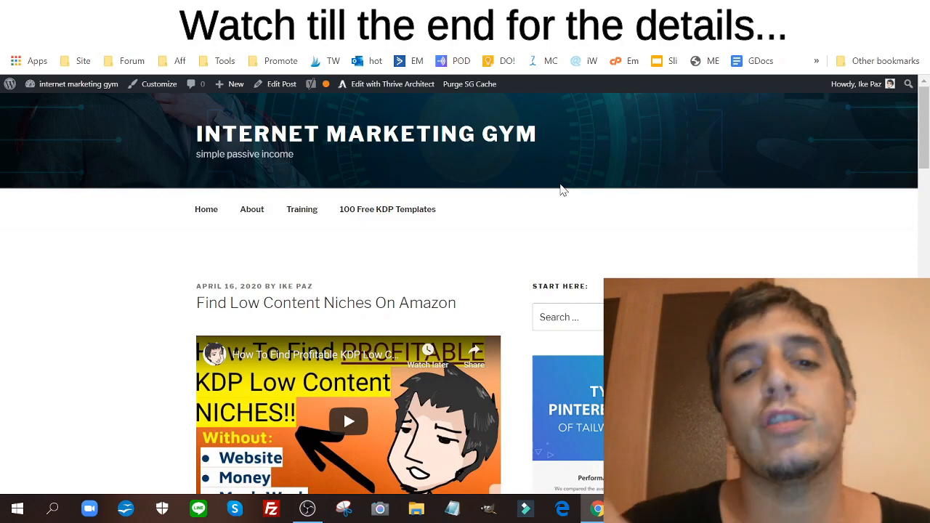
pyautogui.scroll(-7, 560, 190)
pyautogui.scroll(-20, 465, 291)
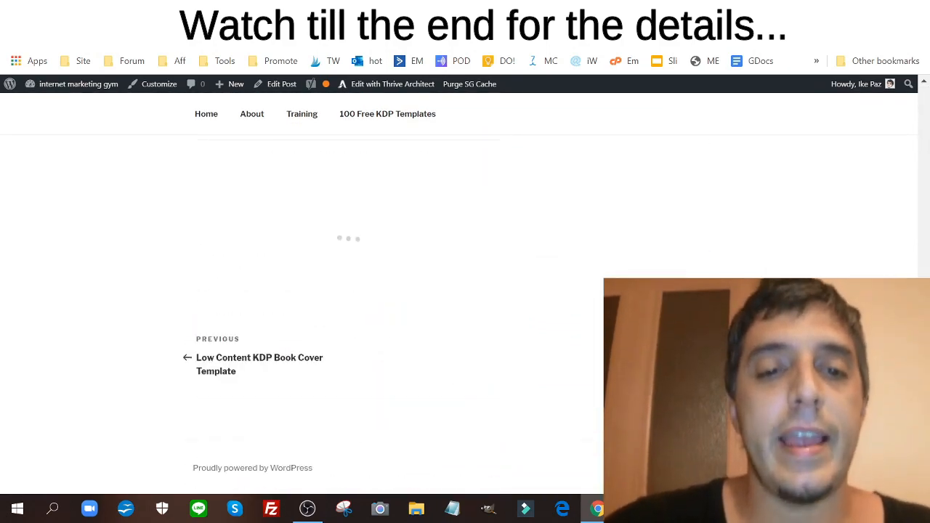
pyautogui.scroll(20, 465, 290)
pyautogui.scroll(-2, 465, 291)
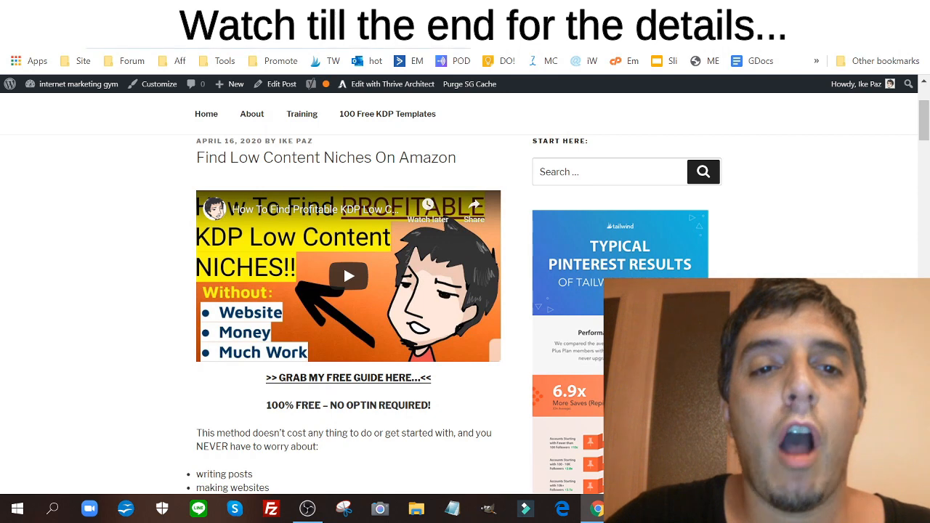
pyautogui.rightClick(306, 50)
pyautogui.click(353, 129)
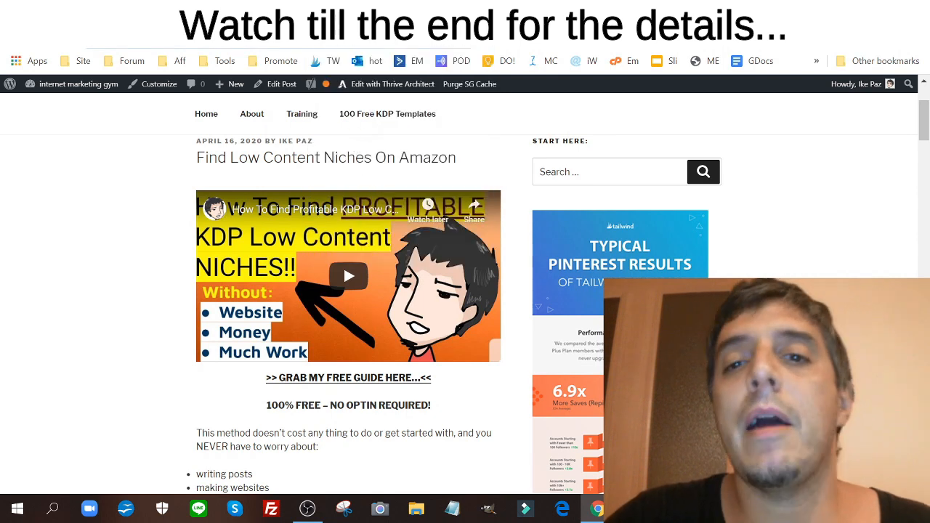
# Start a new pin design in Tailwind Create and paste the blog post's URL as the destination link.
pyautogui.hotkey('ctrl', 'Tab')
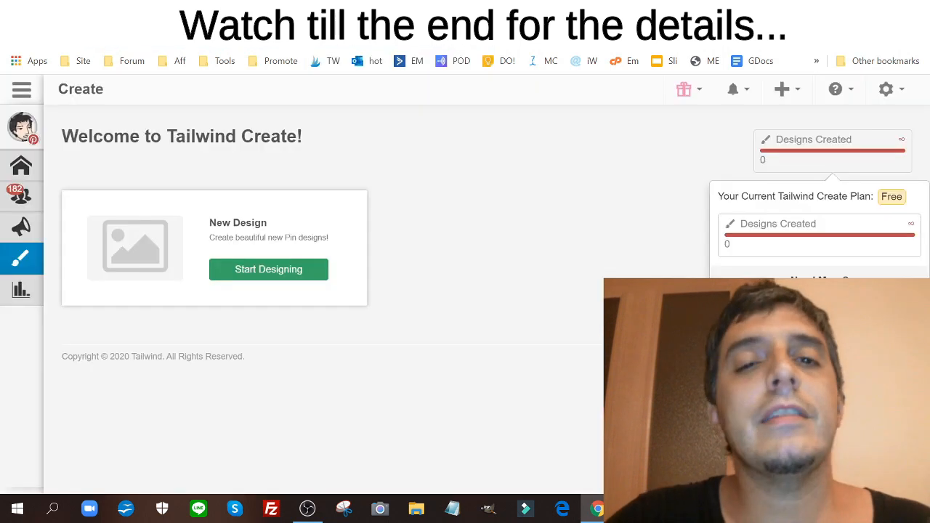
pyautogui.click(297, 271)
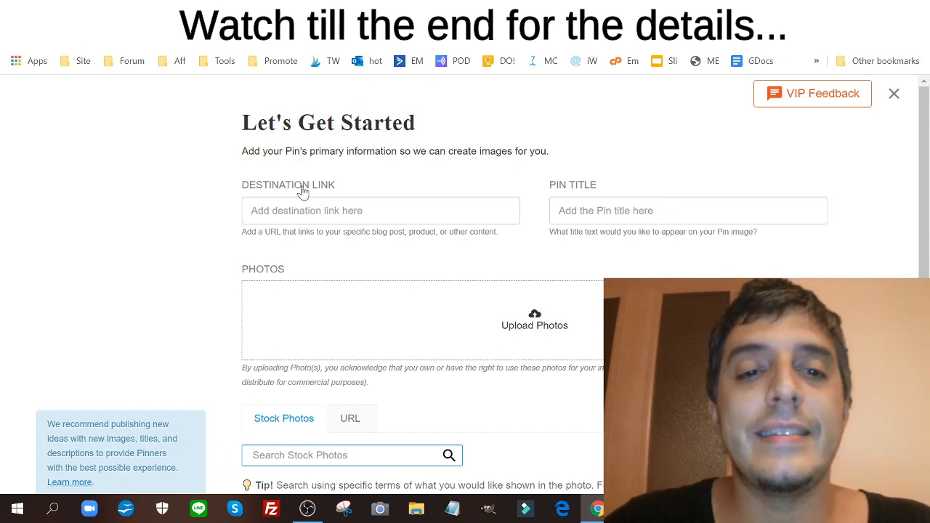
pyautogui.click(354, 211)
pyautogui.hotkey('ctrl', 'v')
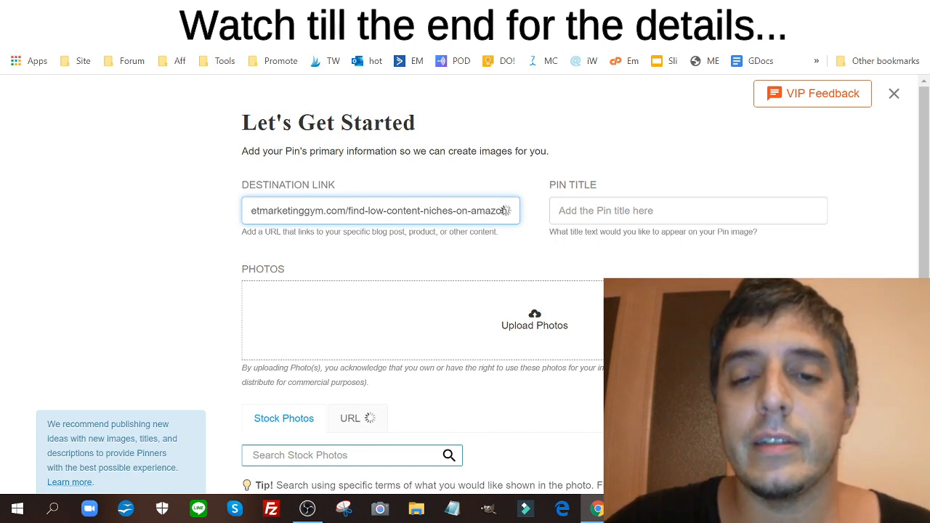
# Copy the blog post's heading "Find Low Content Niches On Amazon" for the pin title and return to the pin form.
pyautogui.click(654, 211)
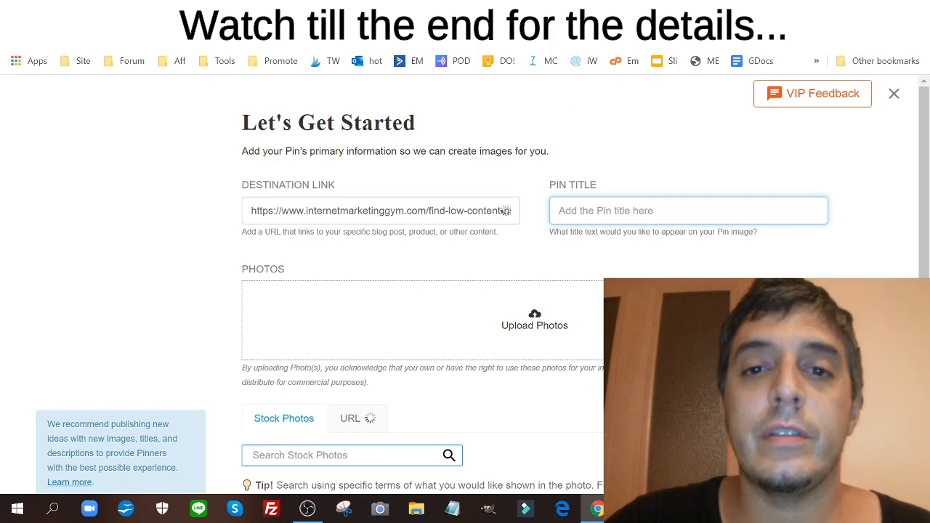
pyautogui.click(439, 12)
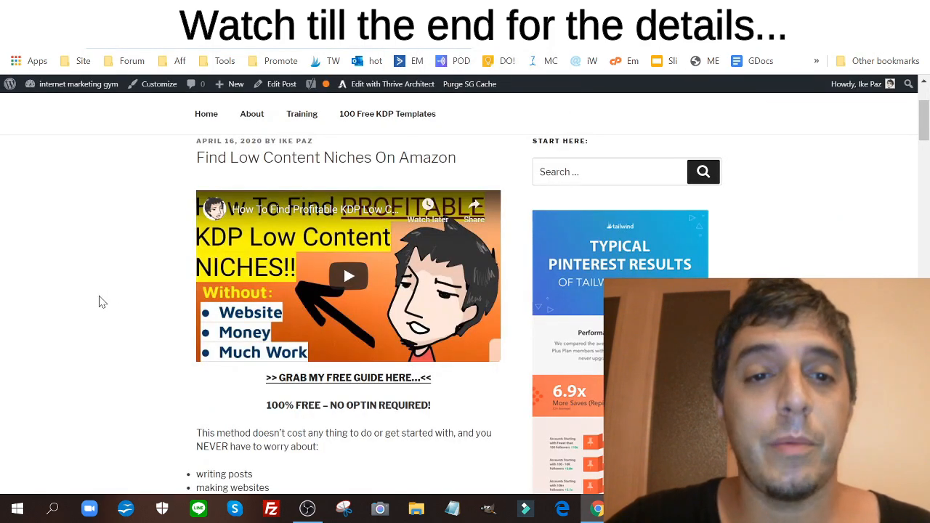
pyautogui.tripleClick(328, 158)
pyautogui.rightClick(326, 155)
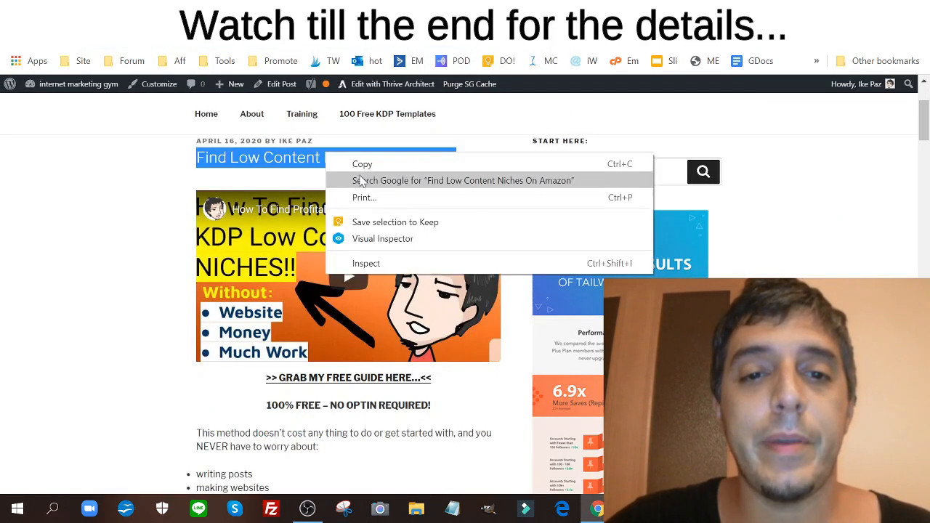
pyautogui.click(379, 163)
pyautogui.click(574, 12)
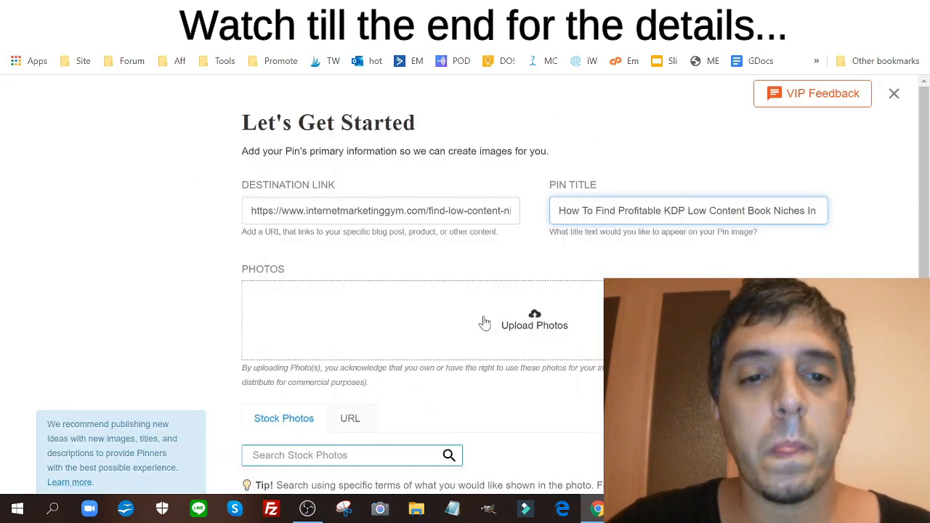
# Search the stock photos for "books" and choose the free photo of a typewriter on a wooden desk.
pyautogui.scroll(-1, 484, 323)
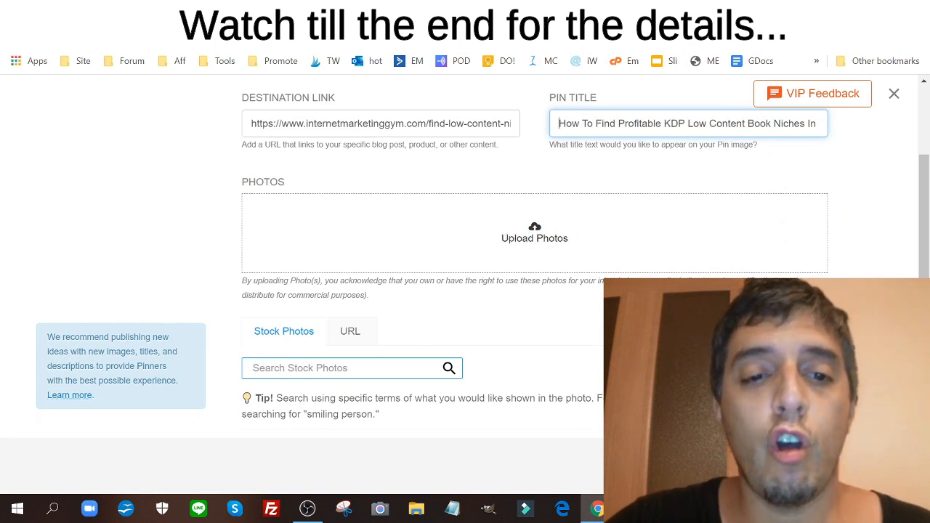
pyautogui.click(334, 369)
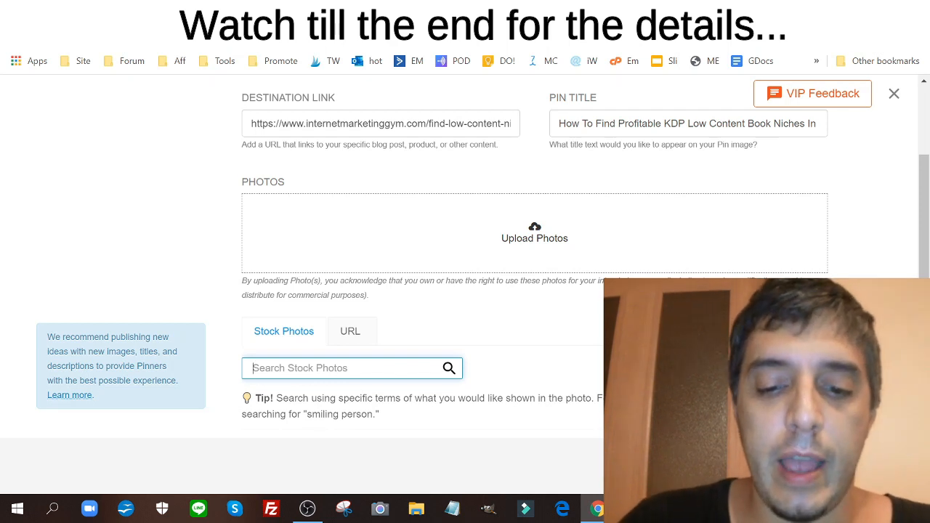
pyautogui.write('books')
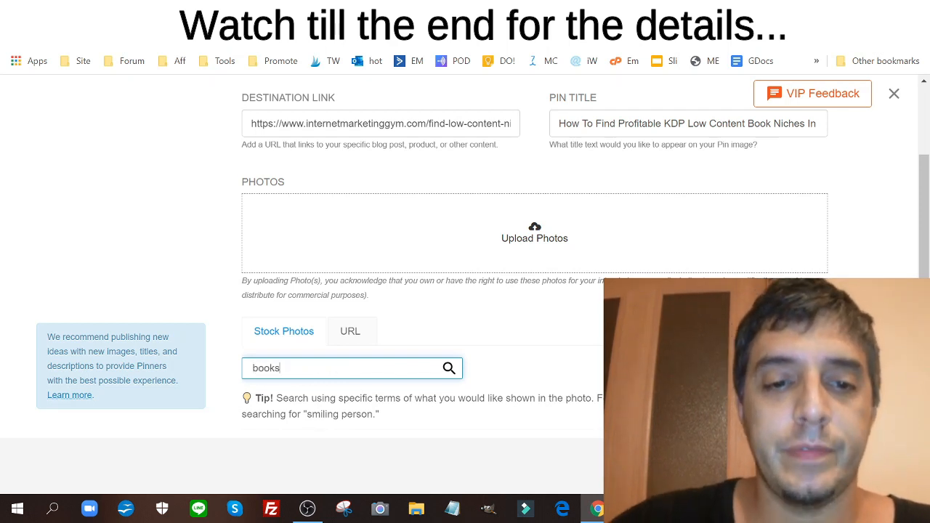
pyautogui.click(451, 374)
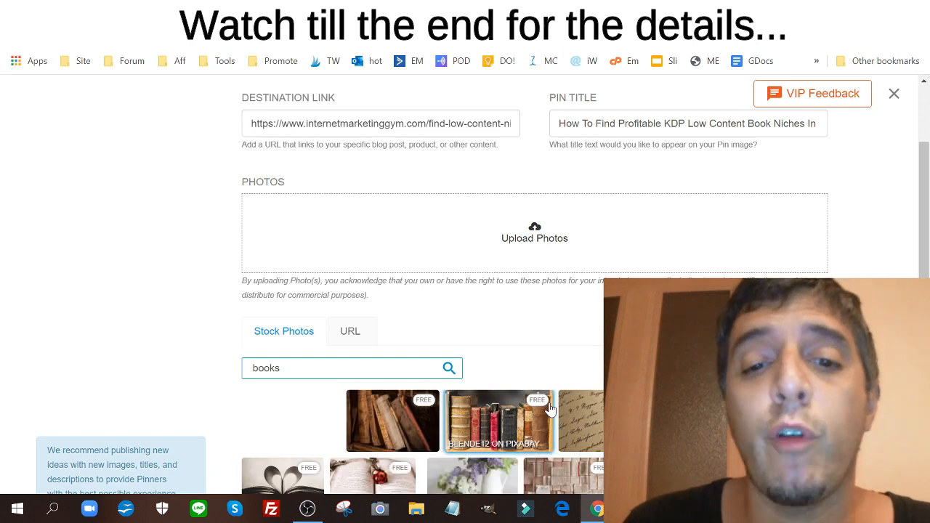
pyautogui.scroll(-2, 550, 411)
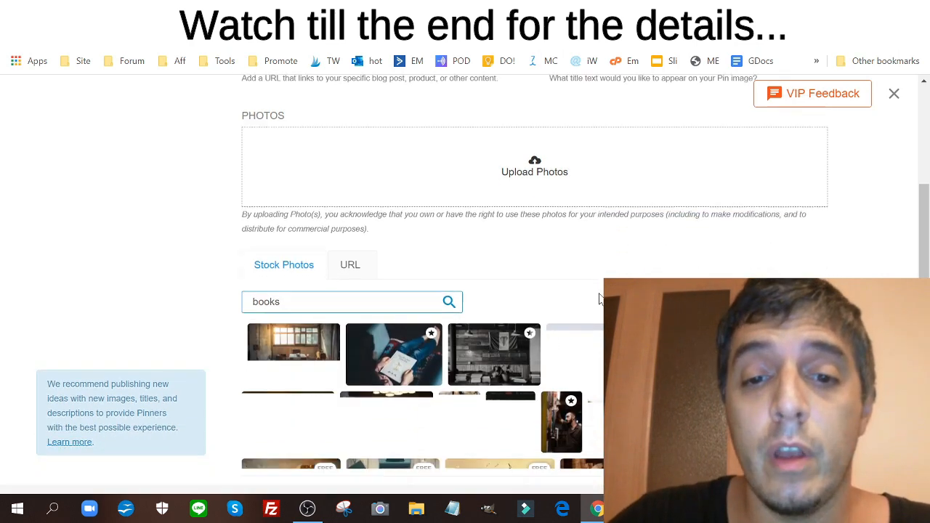
pyautogui.scroll(-3, 599, 292)
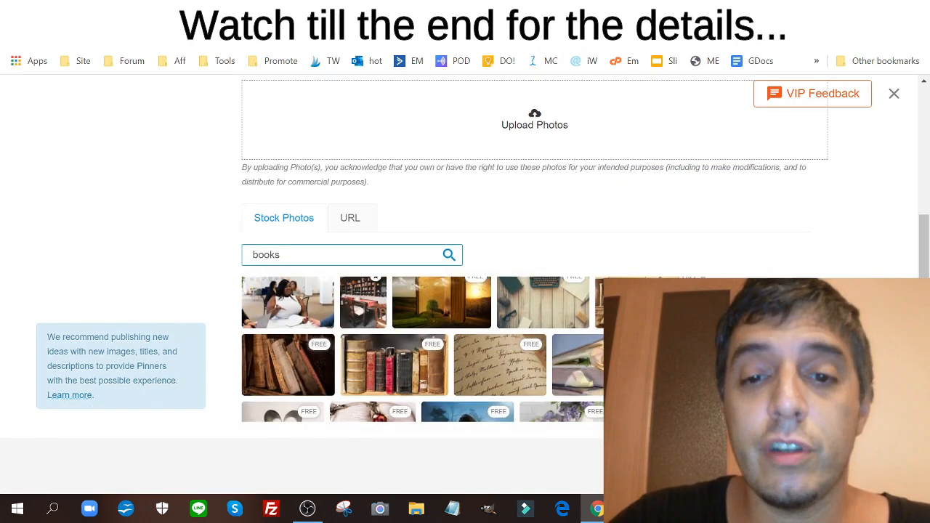
pyautogui.scroll(-3, 592, 356)
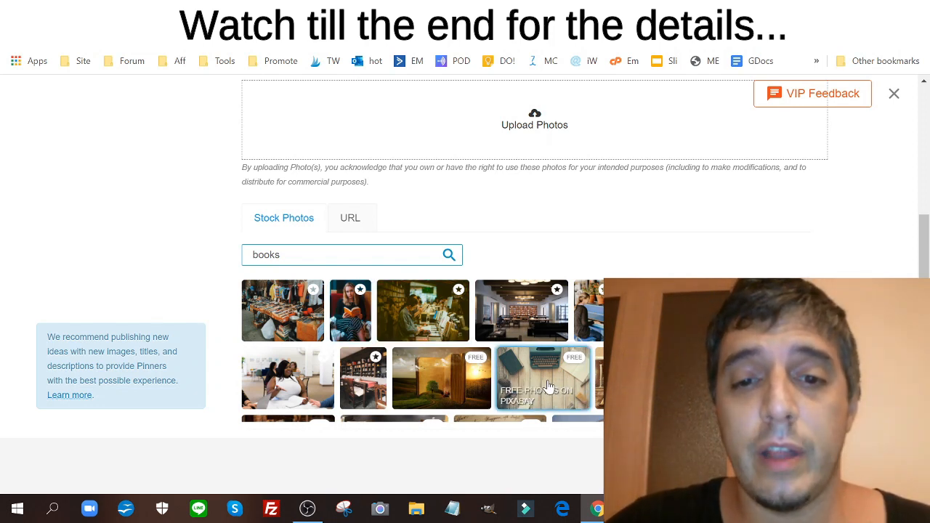
pyautogui.click(543, 374)
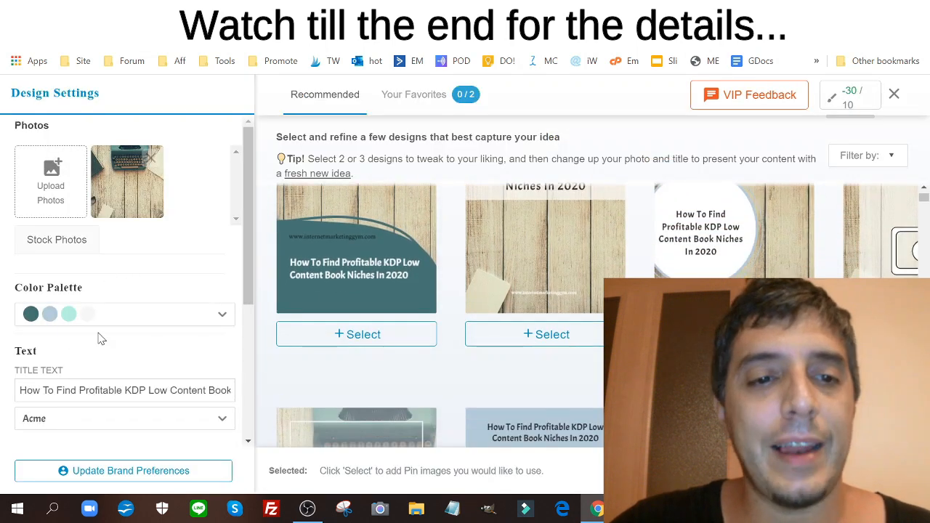
# Check the color palette options and set the pin's subtitle text to "Simple To Do And Duplicate".
pyautogui.click(181, 321)
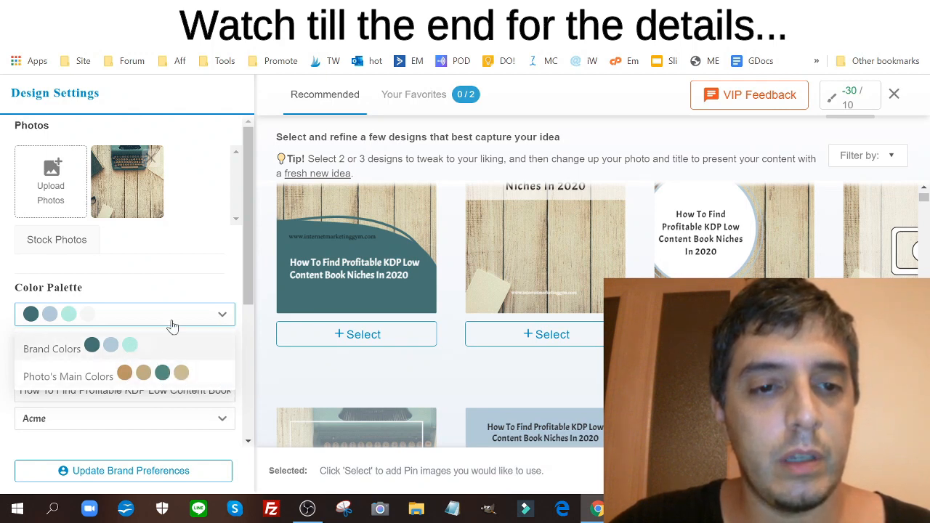
pyautogui.click(186, 286)
pyautogui.scroll(-2, 146, 350)
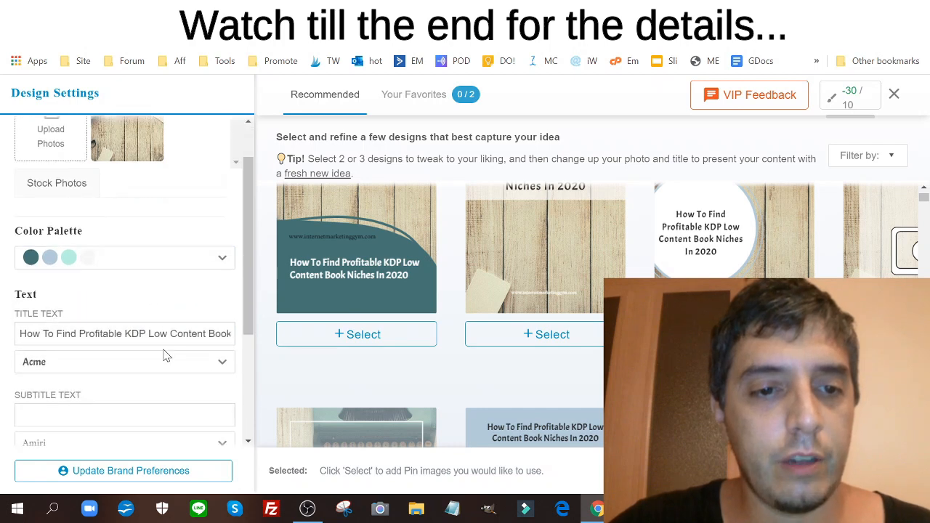
pyautogui.click(125, 327)
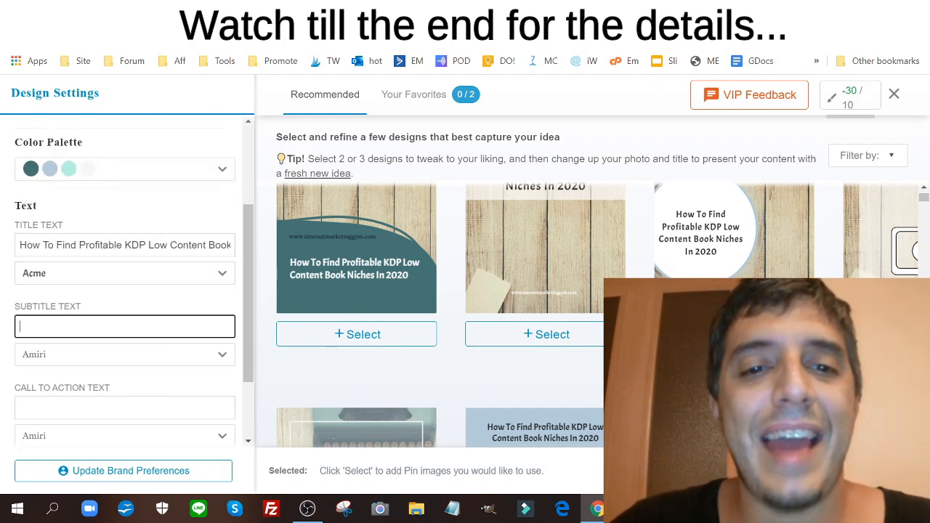
pyautogui.write('Simp')
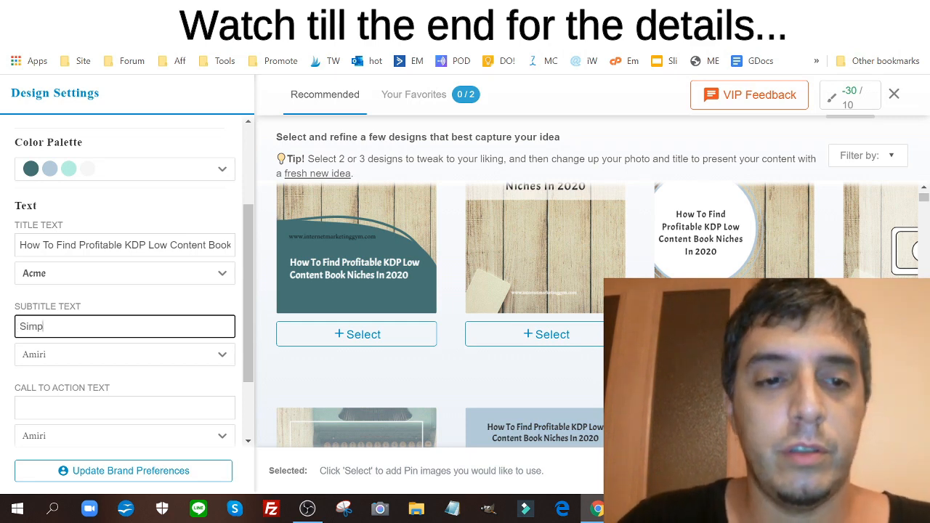
pyautogui.write('le To D')
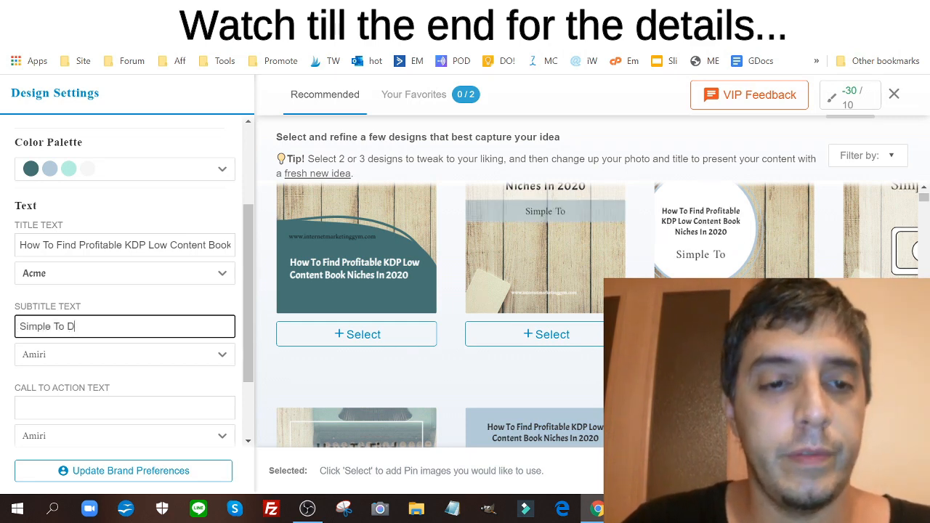
pyautogui.write('o And ')
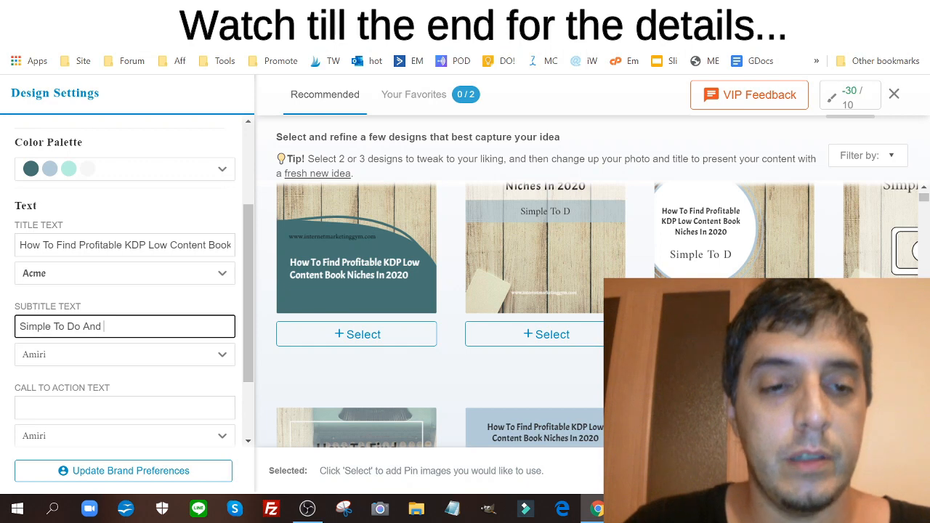
pyautogui.write('Duplicate')
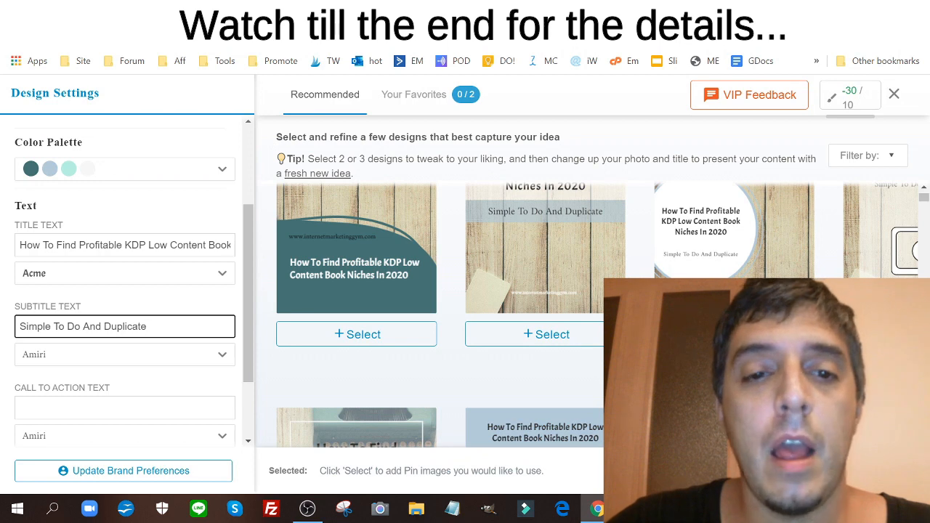
# Set the pin's call to action text to "Learn More It's Free".
pyautogui.scroll(-1, 155, 354)
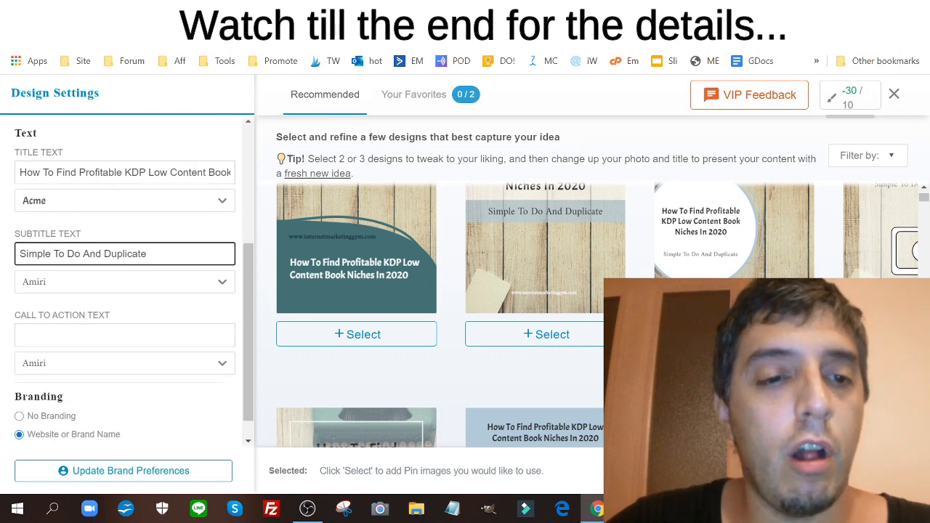
pyautogui.click(213, 327)
pyautogui.write('Learn More')
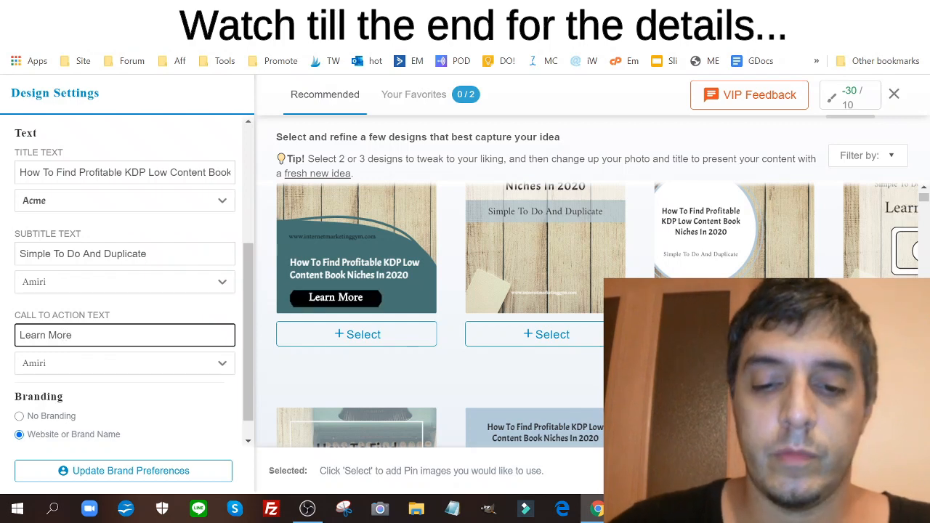
pyautogui.write(" It's Free")
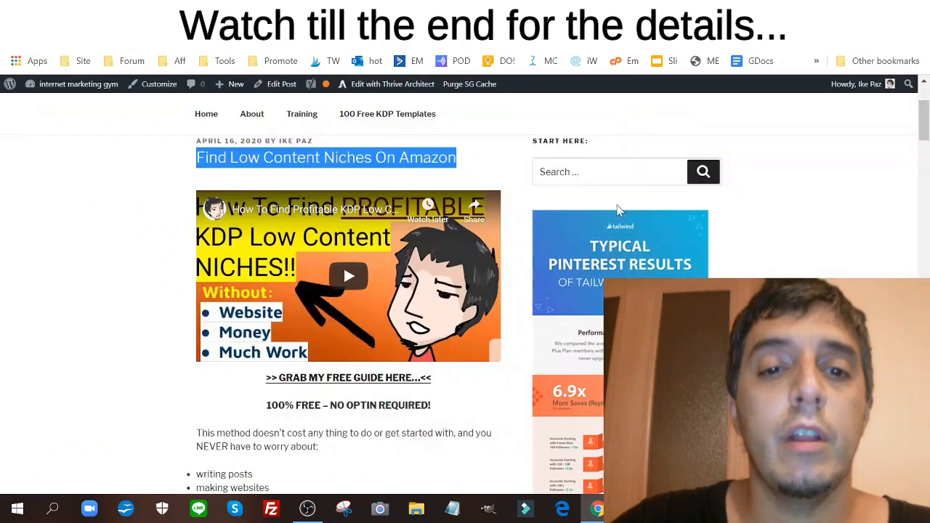
# Review the blog post's content, then return to Tailwind Create and browse the recommended pin designs.
pyautogui.scroll(-10, 367, 314)
pyautogui.scroll(-5, 367, 314)
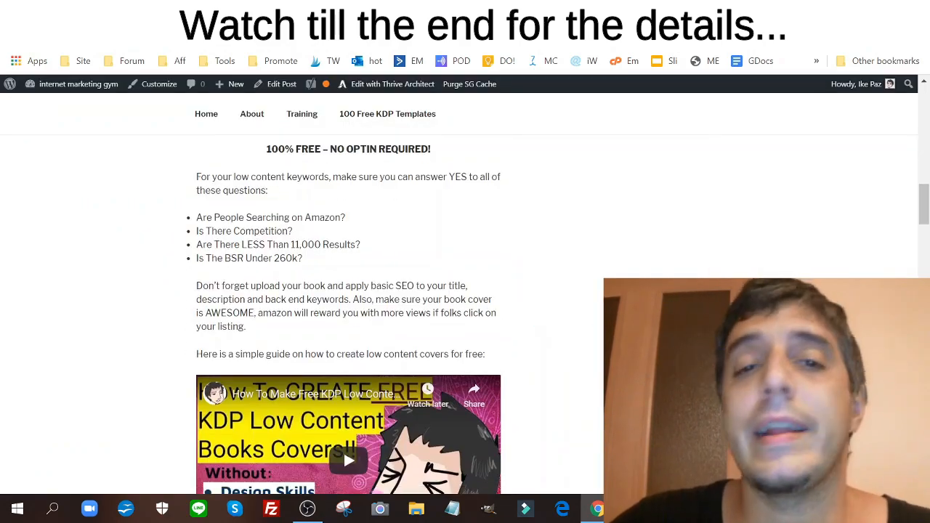
pyautogui.scroll(14, 371, 321)
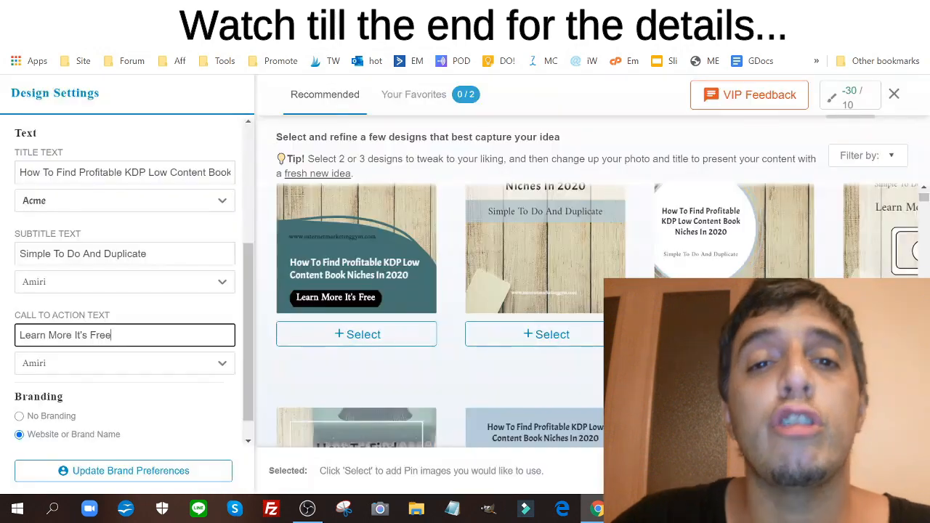
pyautogui.scroll(-2, 683, 205)
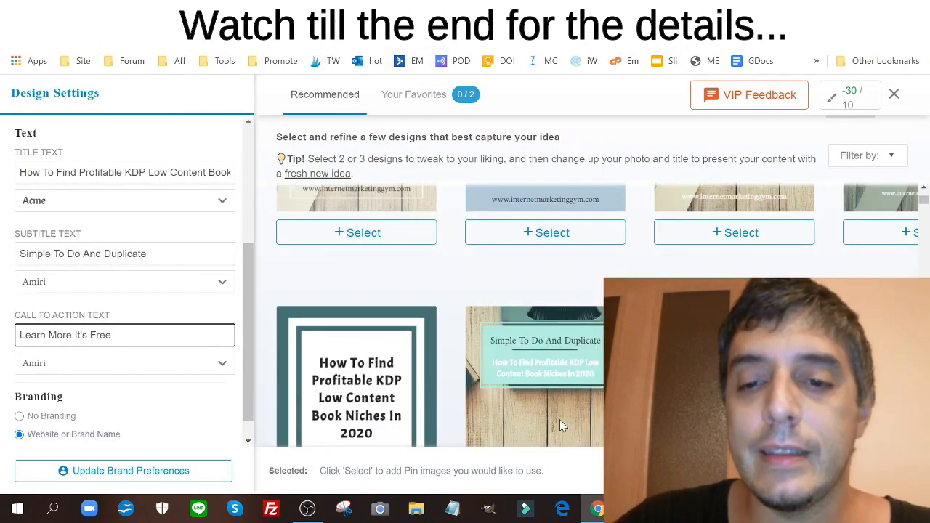
# Examine more of the recommended pin designs and compare their layouts.
pyautogui.scroll(-5, 392, 334)
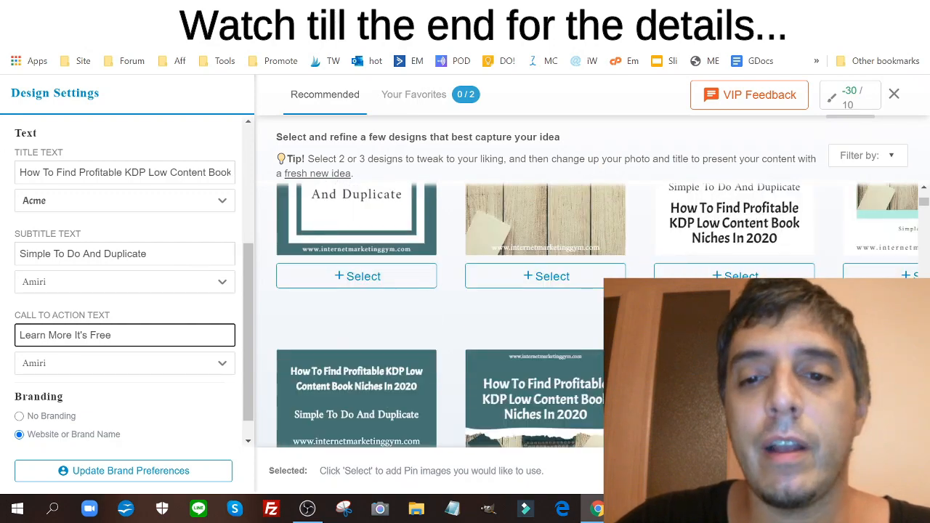
pyautogui.scroll(-1, 436, 312)
pyautogui.scroll(-4, 667, 217)
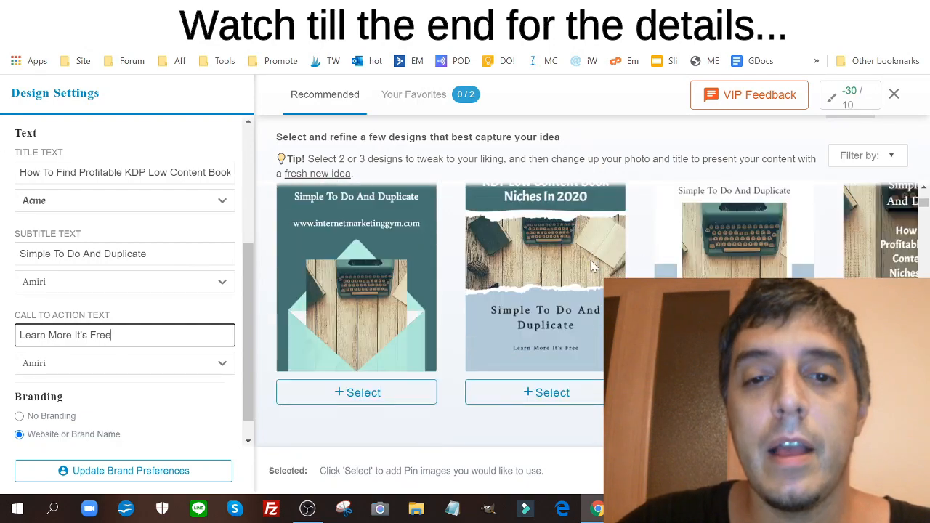
pyautogui.scroll(-4, 910, 225)
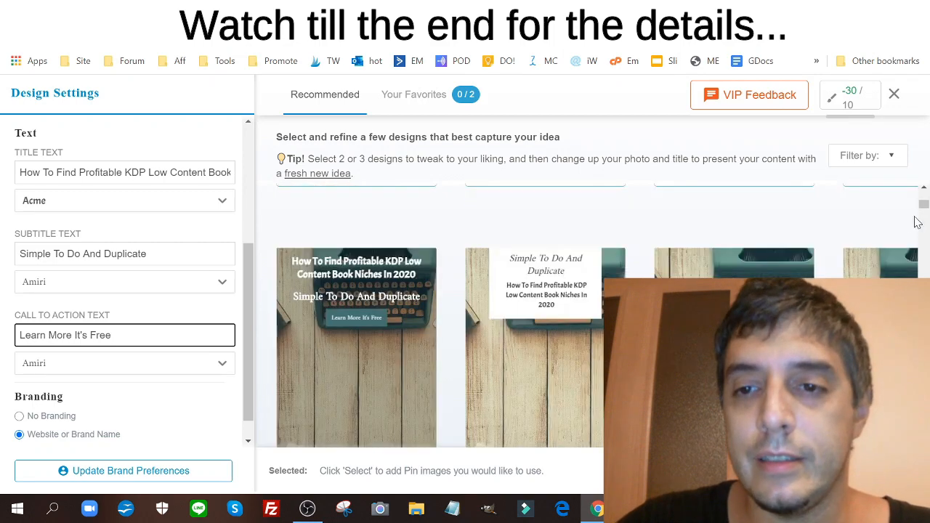
pyautogui.scroll(-2, 921, 212)
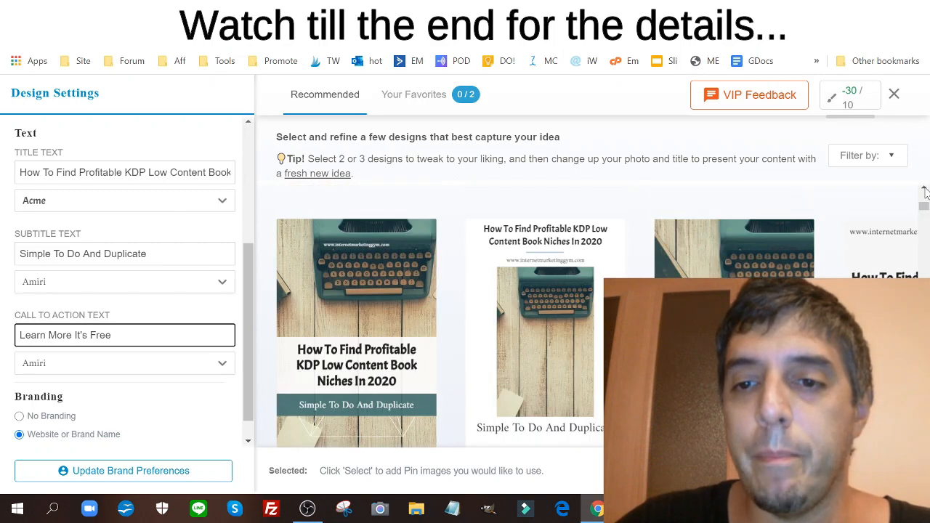
pyautogui.scroll(-4, 552, 332)
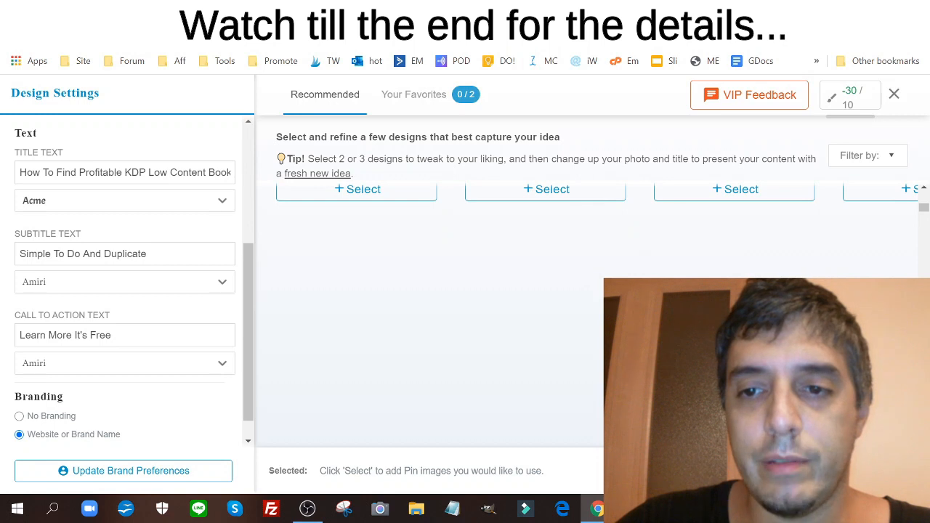
pyautogui.scroll(-2, 928, 183)
pyautogui.moveTo(925, 207); pyautogui.dragTo(927, 200)
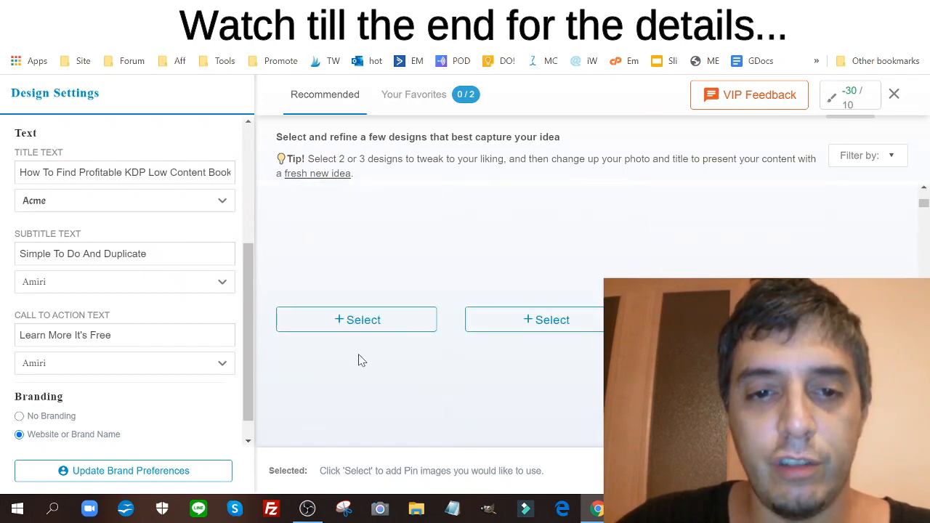
# Select the torn-paper pin design, the white design with the framed photo, and the design with the teal subtitle band.
pyautogui.scroll(3, 382, 428)
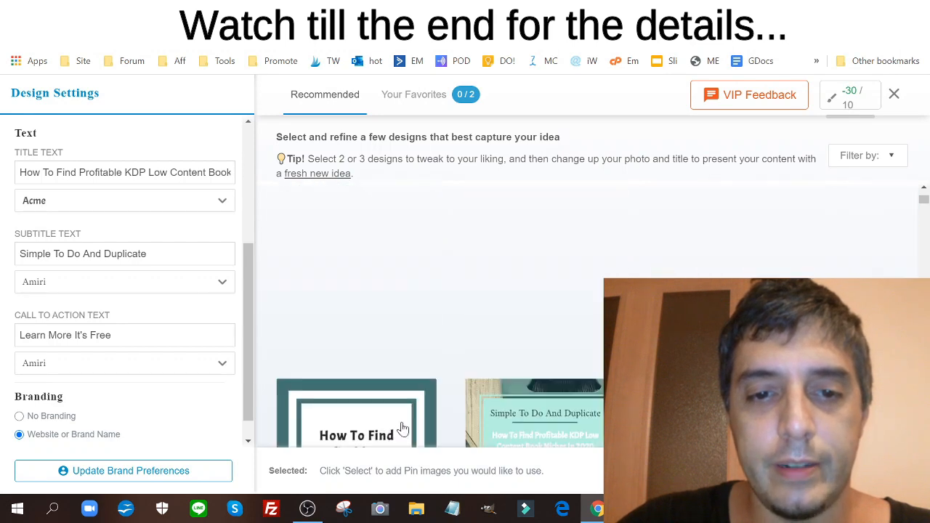
pyautogui.scroll(-5, 516, 339)
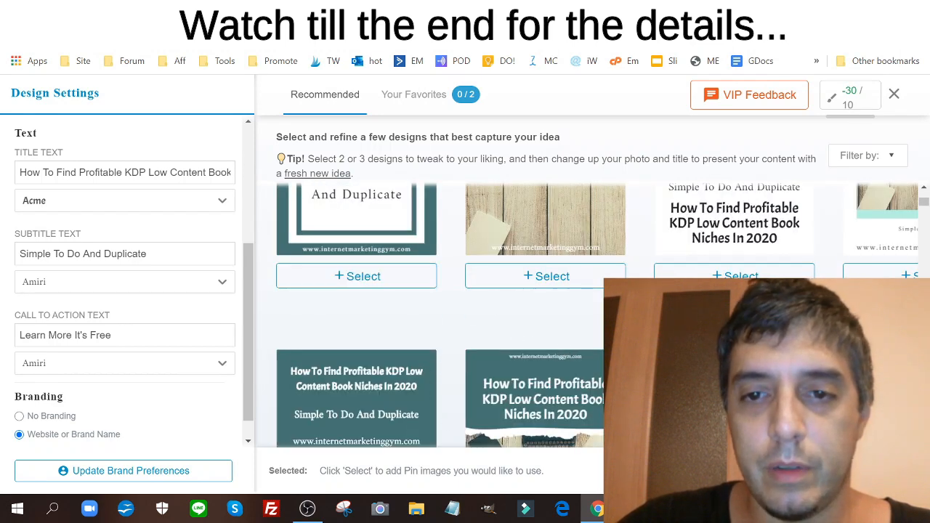
pyautogui.scroll(-4, 669, 283)
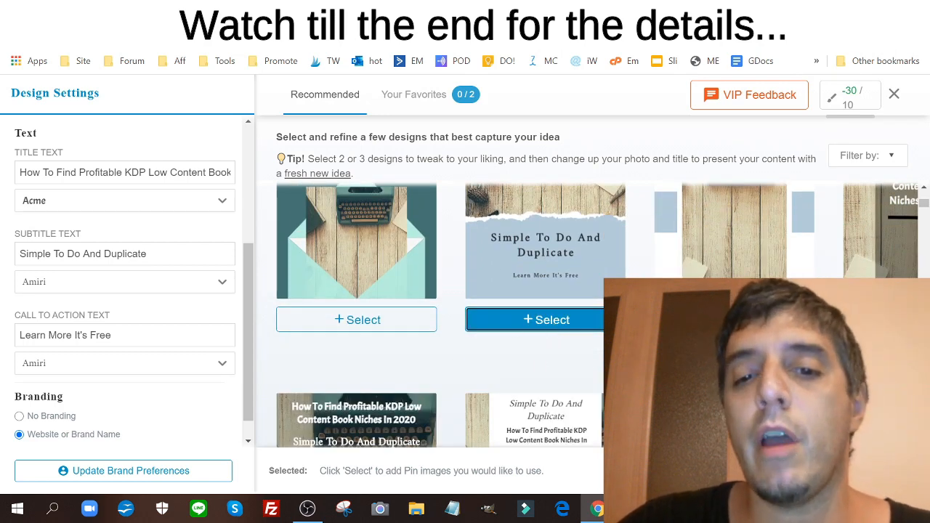
pyautogui.click(544, 319)
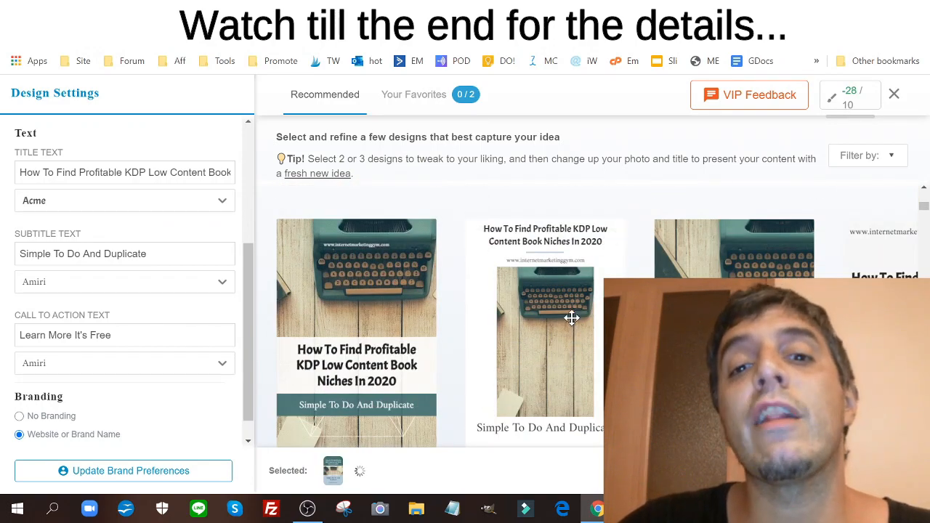
pyautogui.scroll(-2, 572, 318)
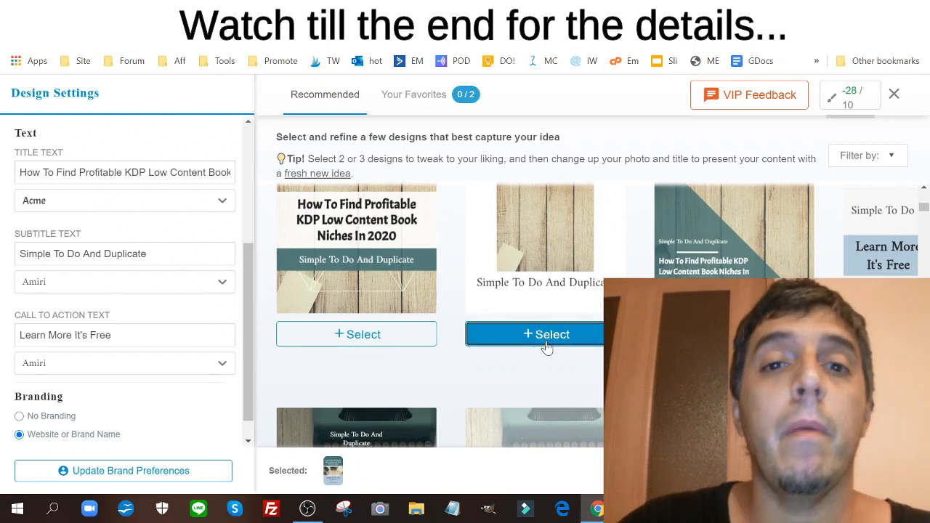
pyautogui.click(547, 335)
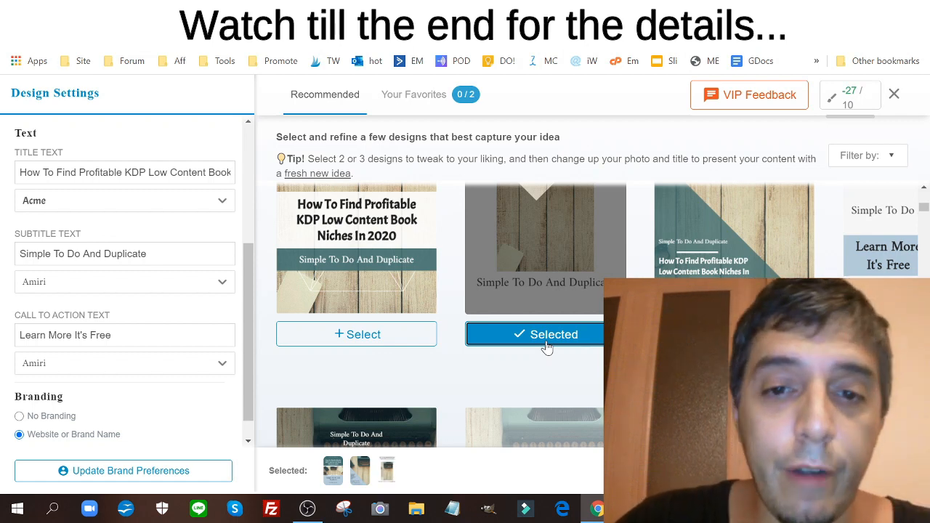
pyautogui.click(382, 337)
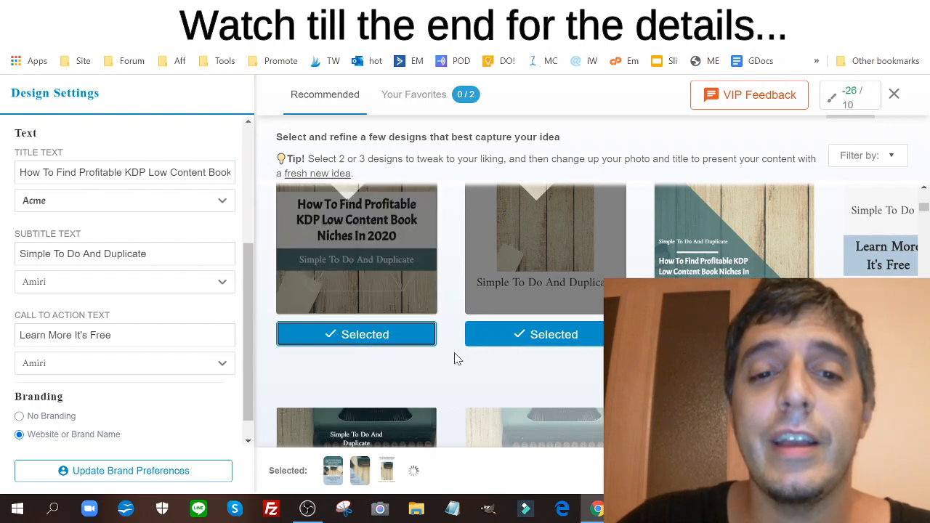
# Select the pin design with the black title box and vertical website address, and look through further designs.
pyautogui.scroll(-5, 454, 358)
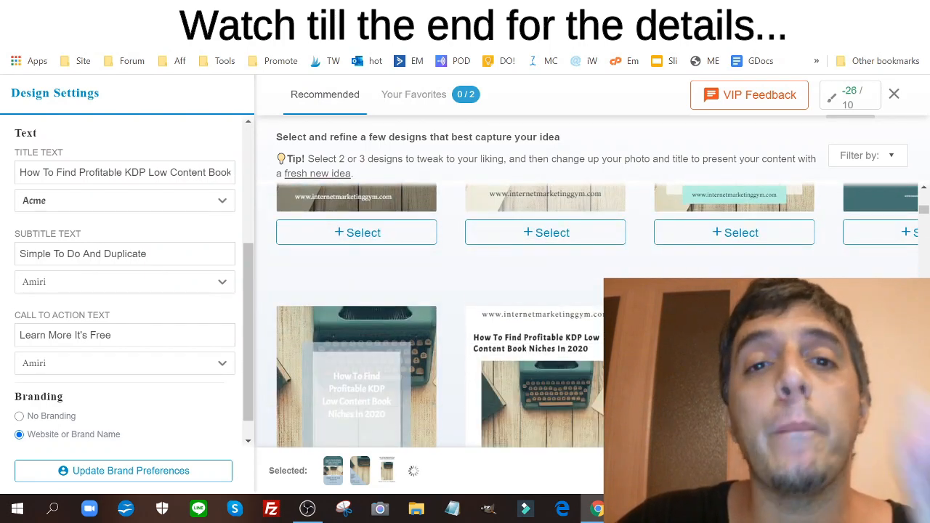
pyautogui.scroll(-5, 521, 306)
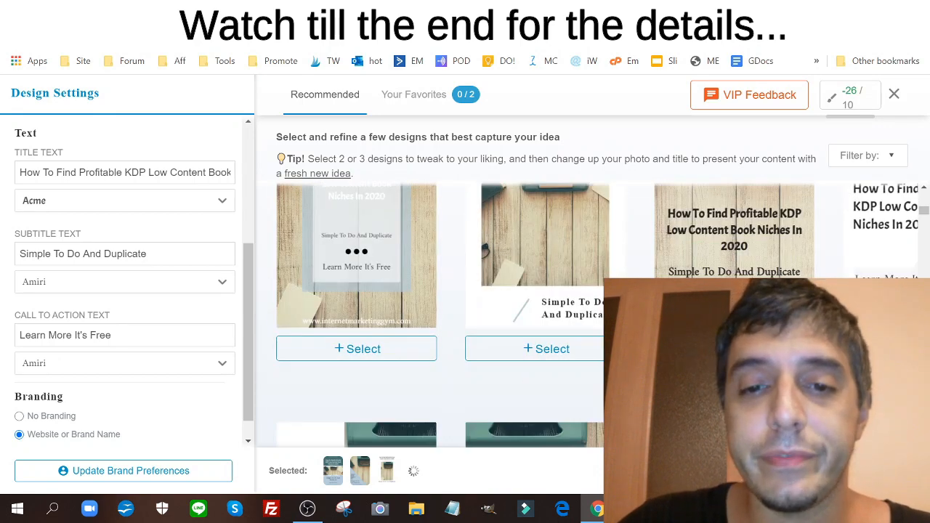
pyautogui.scroll(3, 592, 312)
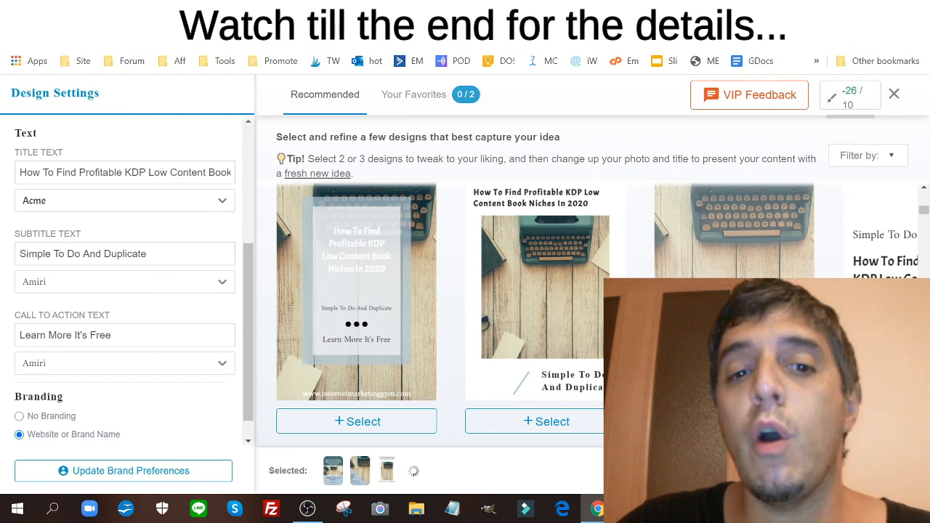
pyautogui.scroll(-3, 592, 314)
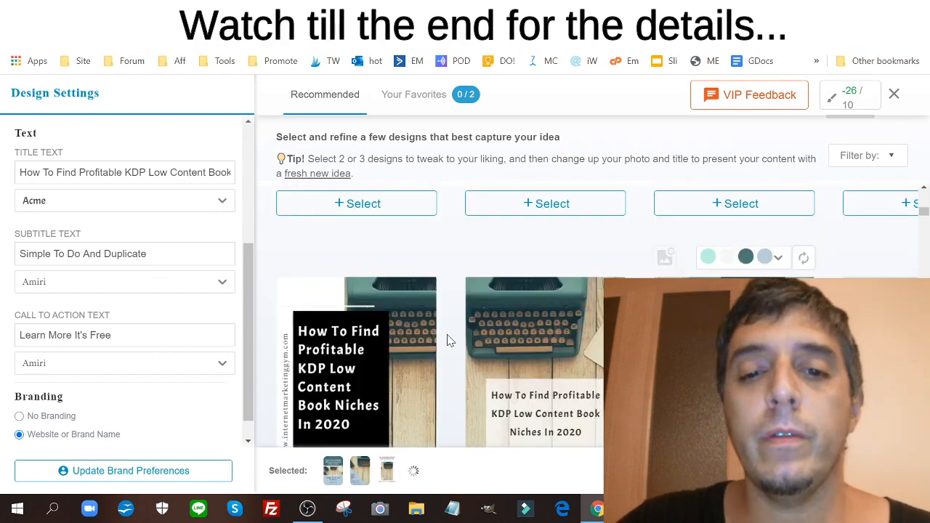
pyautogui.scroll(-2, 414, 337)
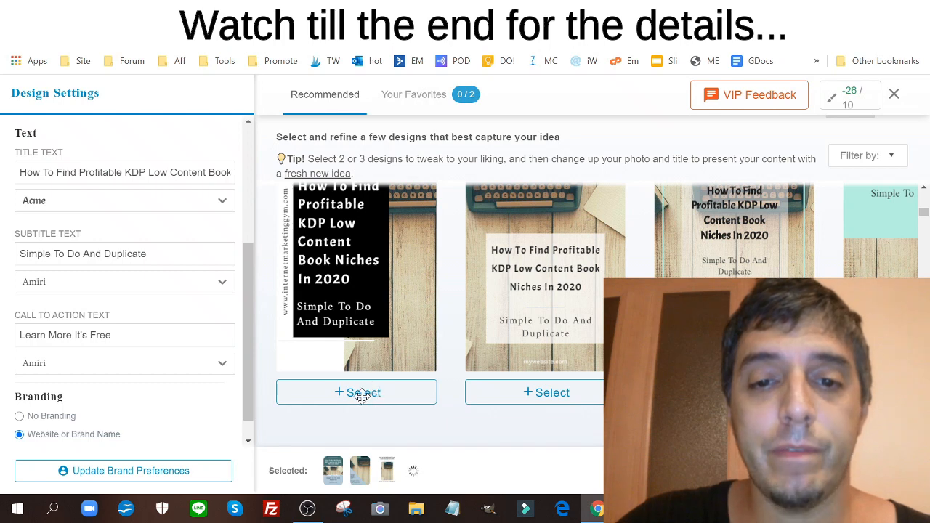
pyautogui.scroll(-2, 362, 395)
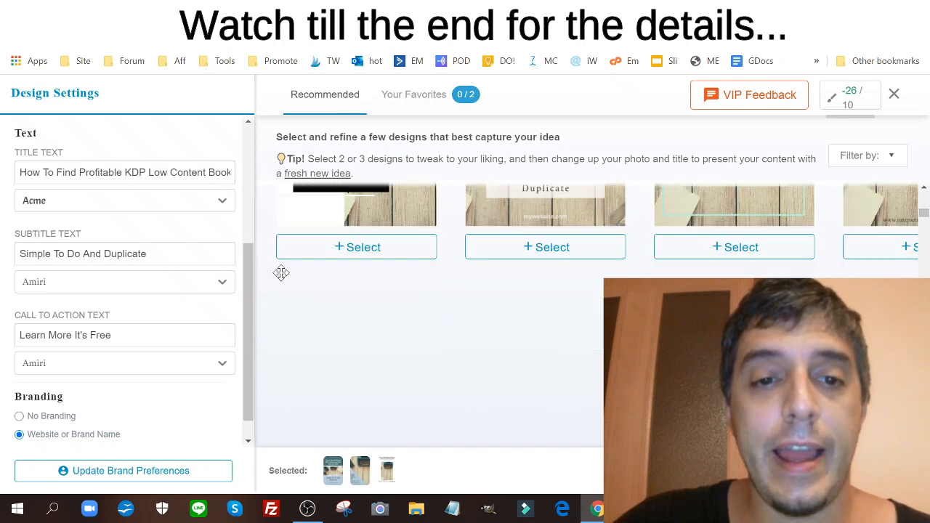
pyautogui.click(370, 252)
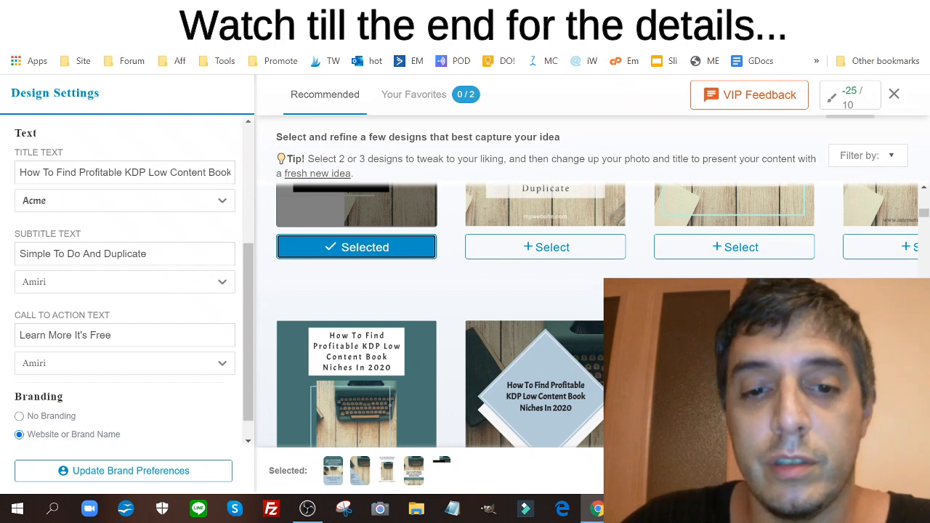
pyautogui.click(584, 296)
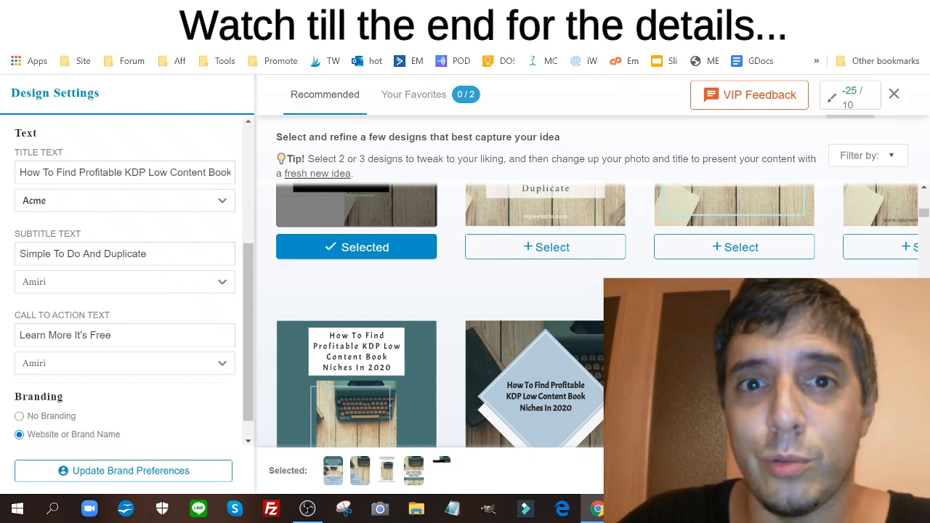
pyautogui.scroll(-2, 451, 312)
pyautogui.scroll(-1, 451, 313)
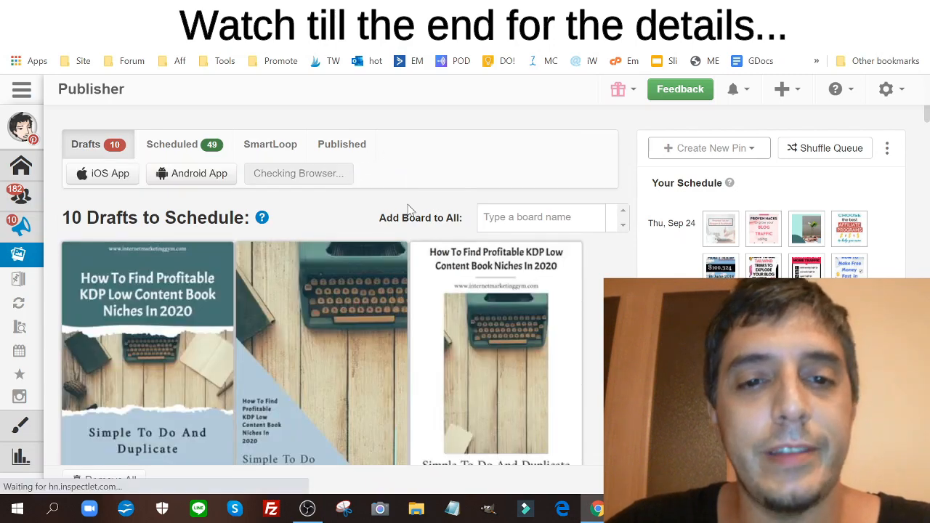
# Assign the "KDP Low Content Books" board to all drafts in the Publisher and check it on the individual pins.
pyautogui.scroll(-5, 407, 214)
pyautogui.scroll(2, 396, 229)
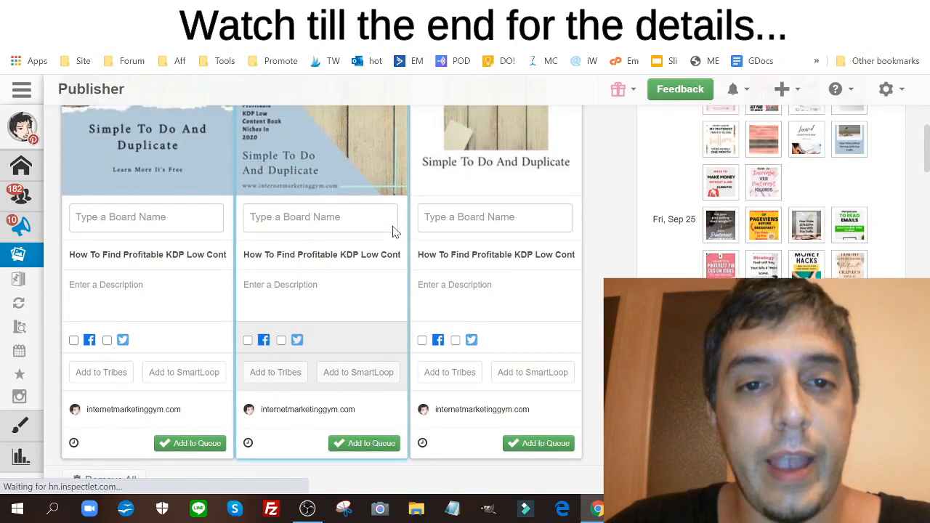
pyautogui.scroll(4, 392, 231)
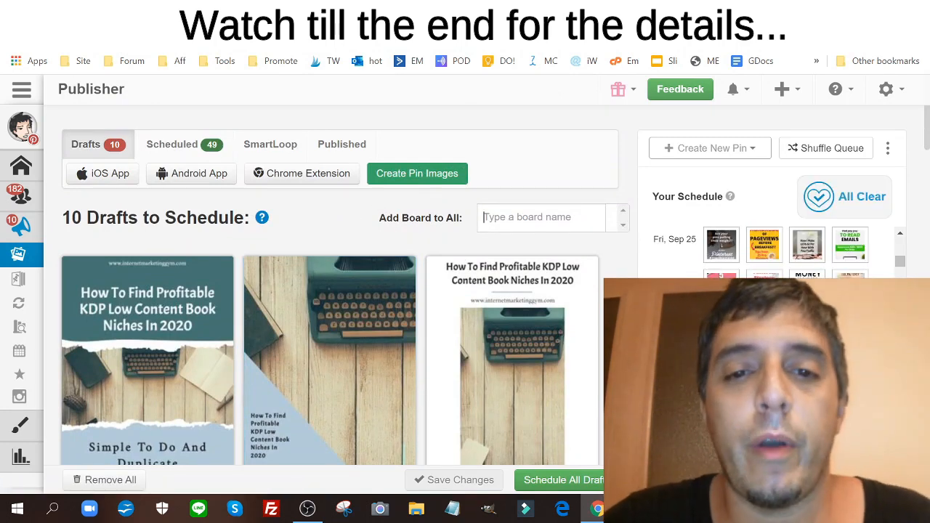
pyautogui.write('KDP')
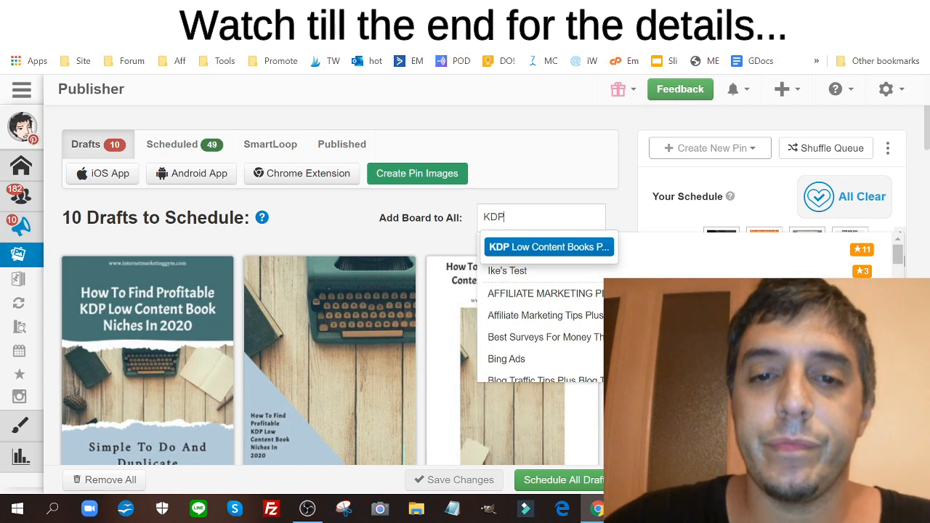
pyautogui.click(510, 247)
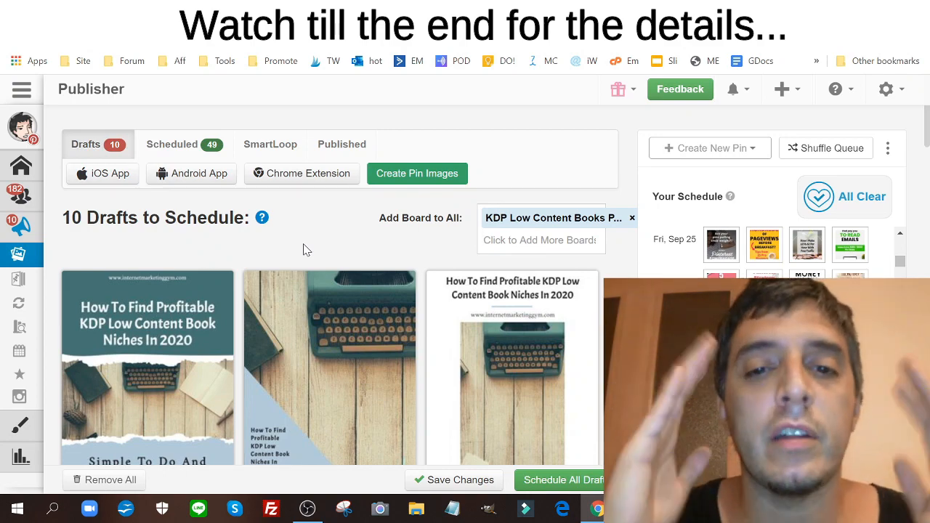
pyautogui.scroll(-5, 305, 250)
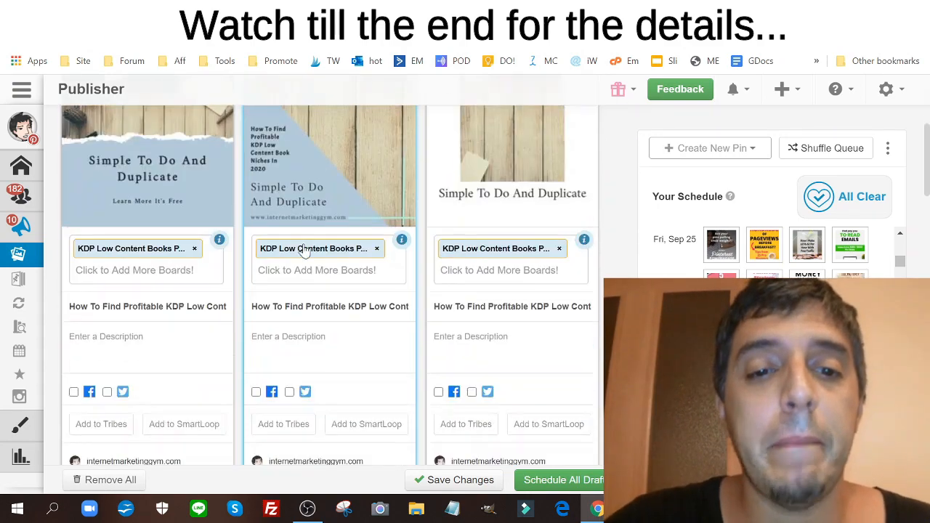
pyautogui.scroll(4, 337, 224)
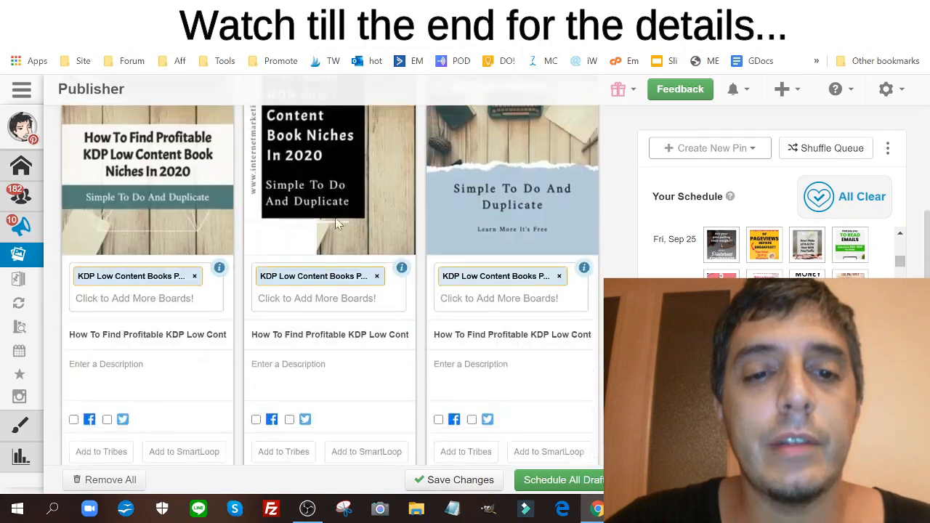
pyautogui.scroll(-3, 337, 225)
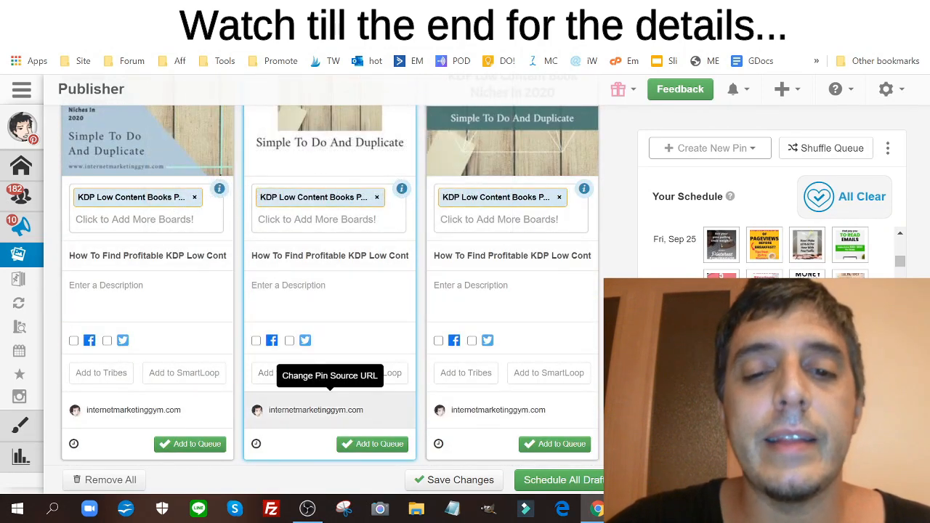
pyautogui.scroll(-7, 361, 371)
pyautogui.scroll(7, 356, 297)
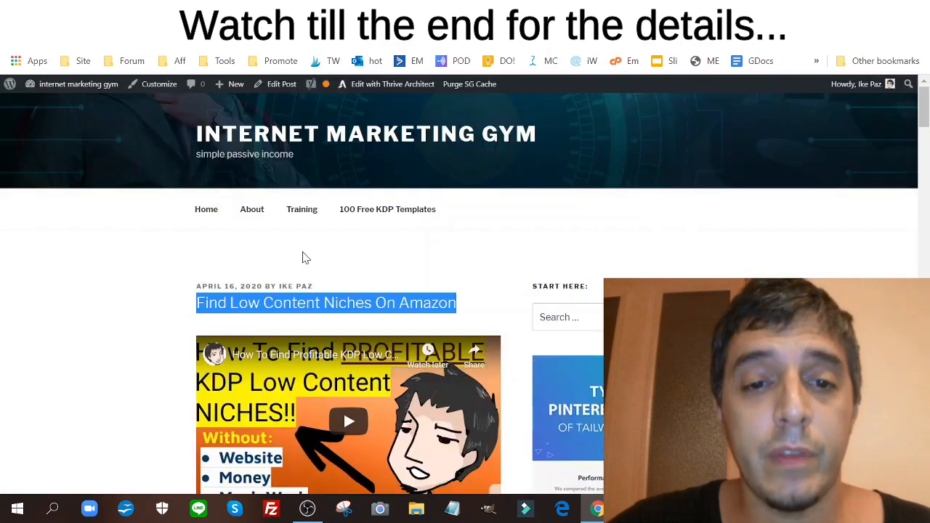
# Read through the "Find Low Content Niches On Amazon" blog post, including its method description and keyword questions.
pyautogui.scroll(-5, 305, 258)
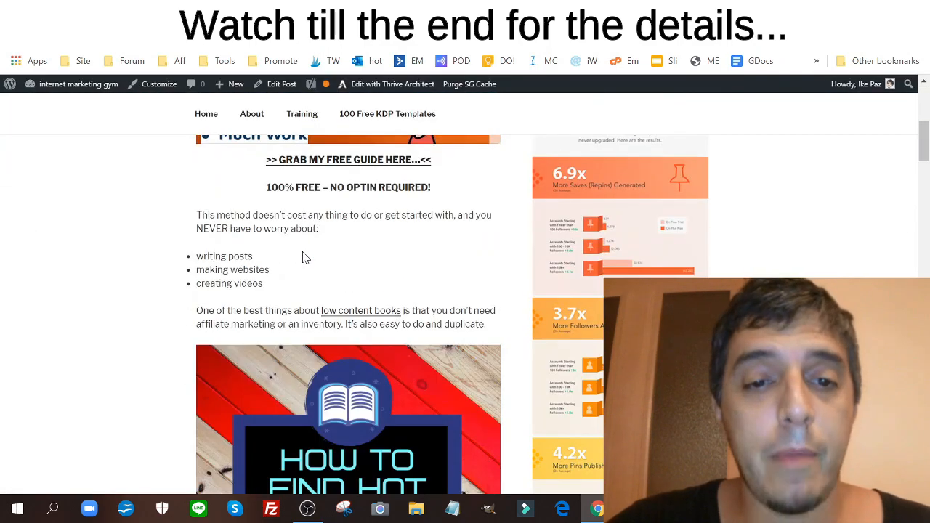
pyautogui.scroll(-8, 245, 216)
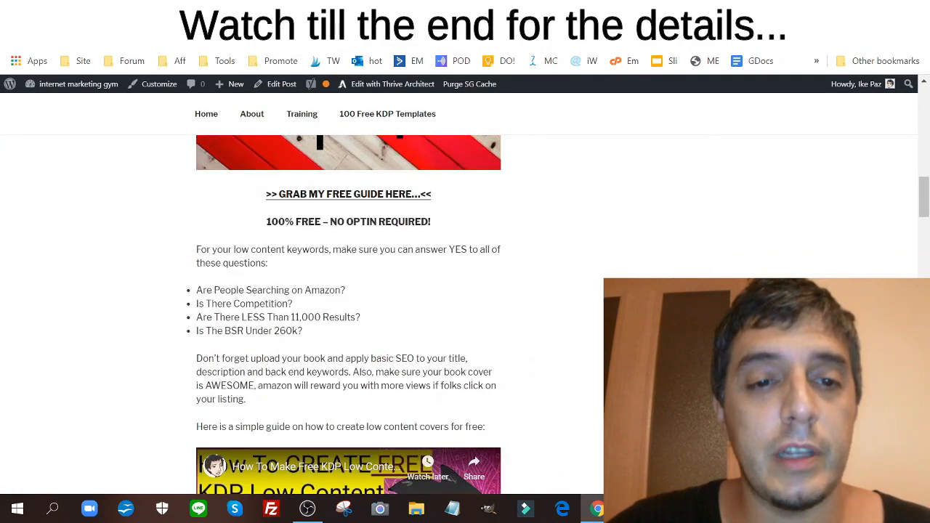
pyautogui.scroll(-1, 222, 295)
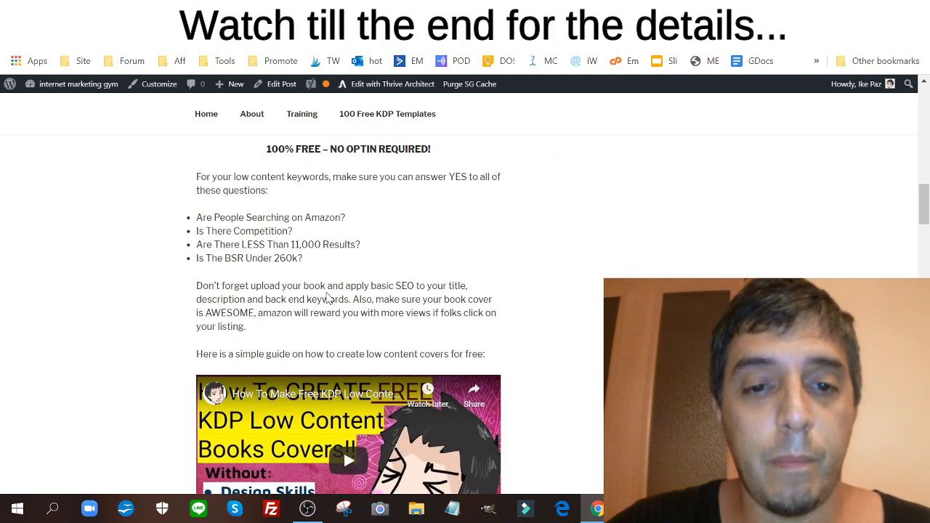
pyautogui.scroll(-5, 327, 295)
pyautogui.scroll(6, 326, 290)
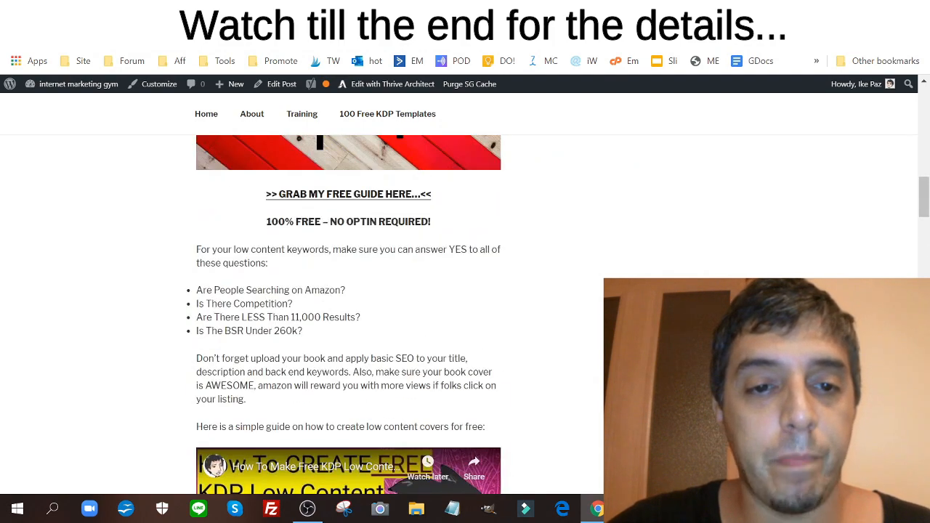
pyautogui.scroll(10, 401, 244)
pyautogui.scroll(-5, 402, 244)
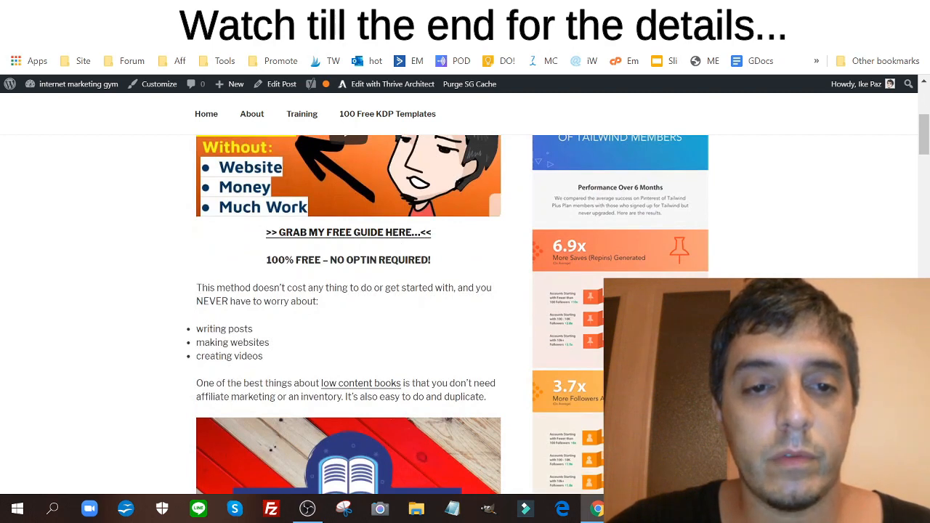
# Copy the post's passage from "This method doesn't cost any thing" to "easy to do and duplicate" into the lower blue-triangle draft's description.
pyautogui.moveTo(196, 288); pyautogui.dragTo(488, 404)
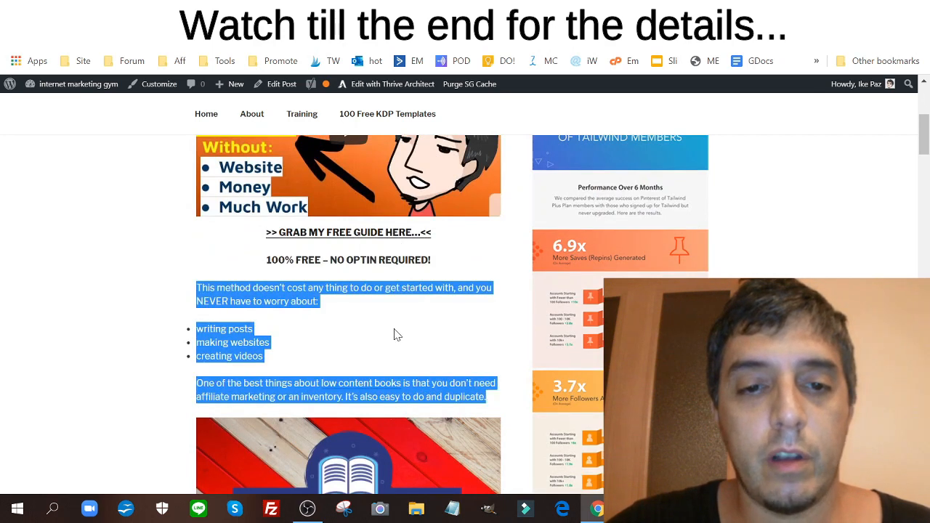
pyautogui.rightClick(303, 291)
pyautogui.click(315, 305)
pyautogui.click(454, 10)
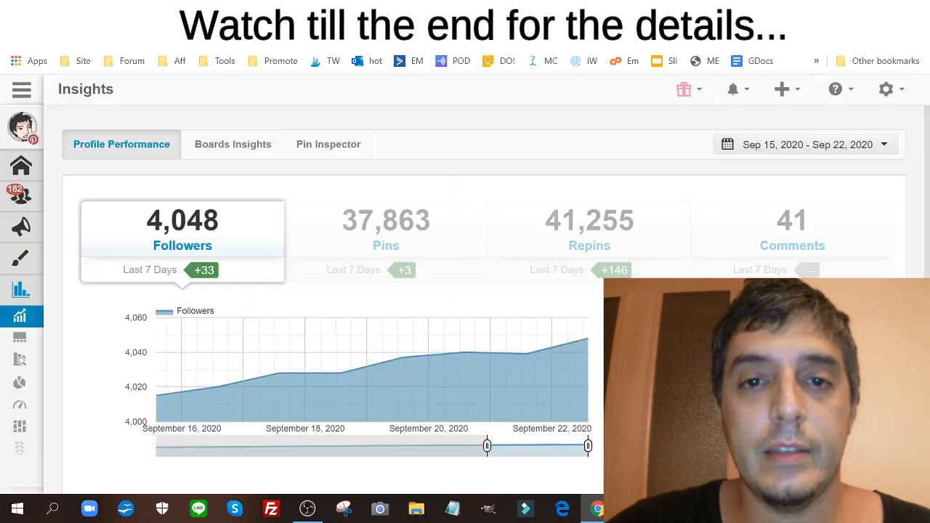
pyautogui.click(501, 10)
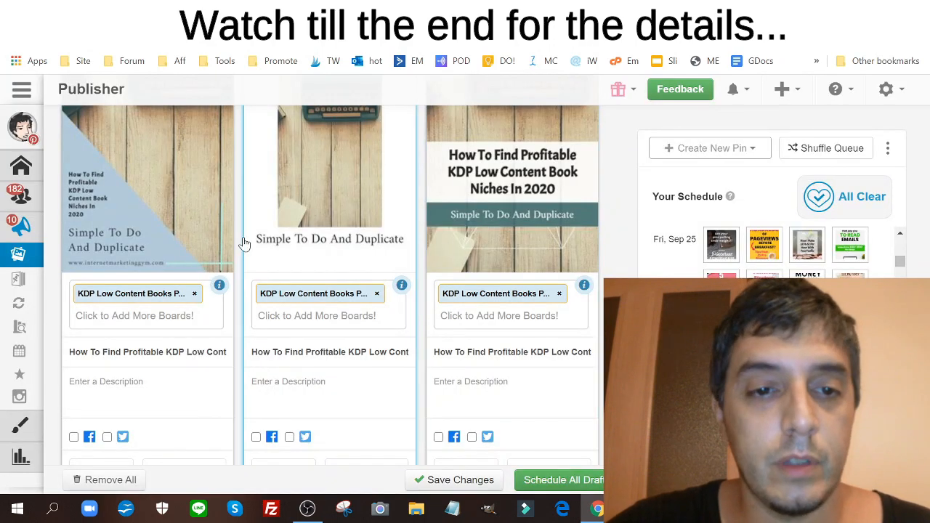
pyautogui.hotkey('ctrl', 'v')
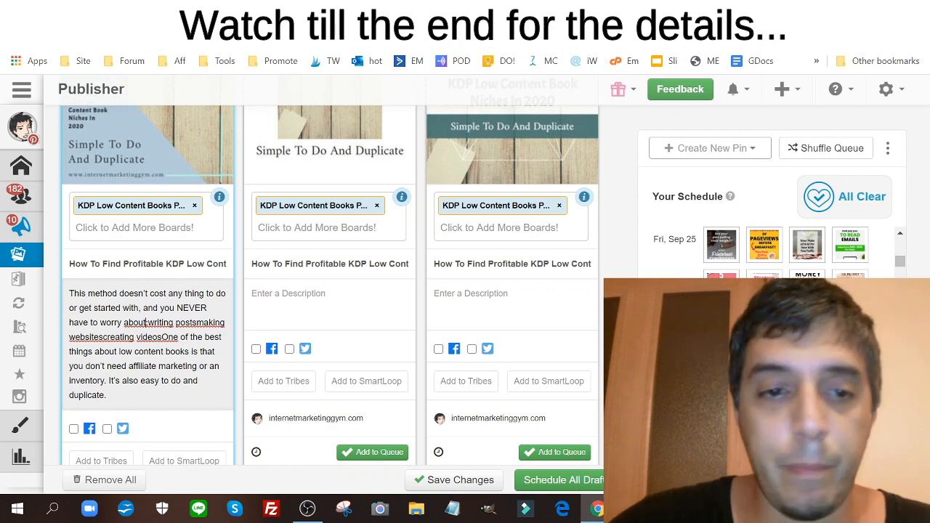
# Separate the run-together words to read "about, writing posts, making websites, creating videos.." and put "One of the best things" on a new line.
pyautogui.press('BackSpace')
pyautogui.write(',')
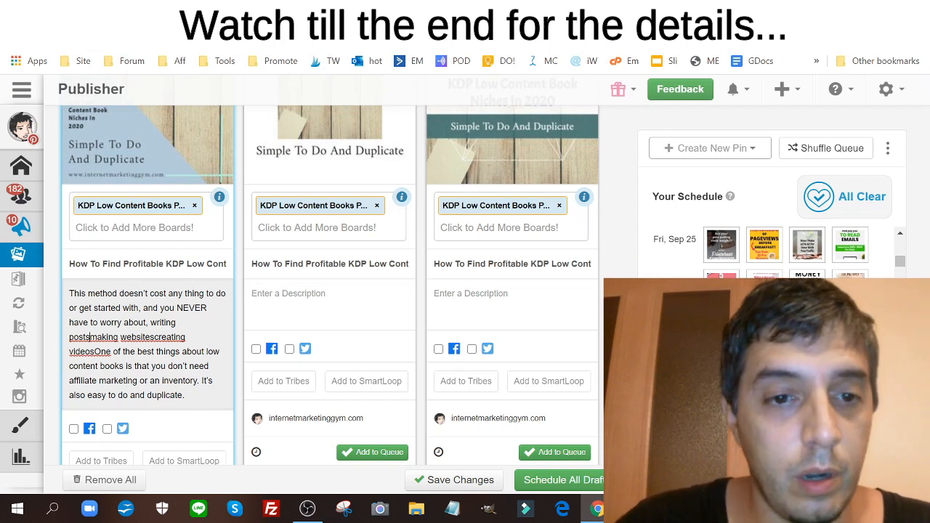
pyautogui.write(',')
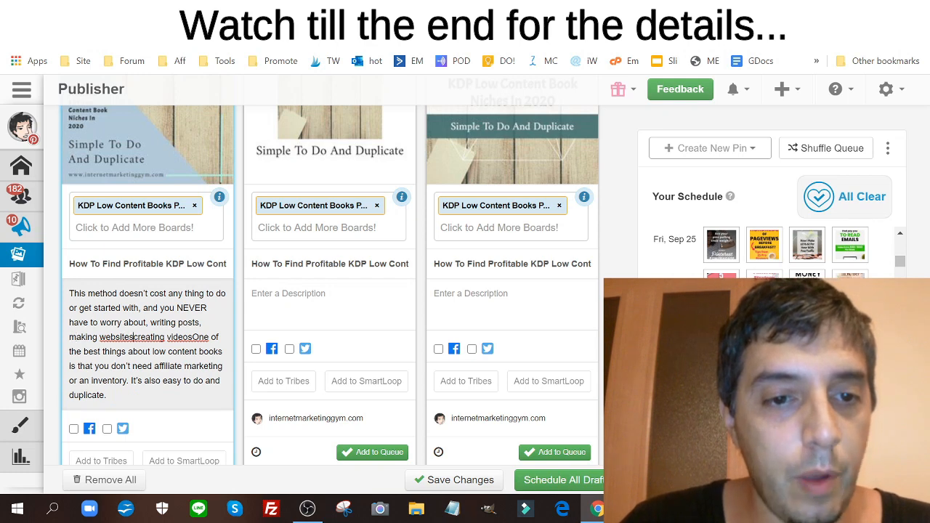
pyautogui.write(' , ')
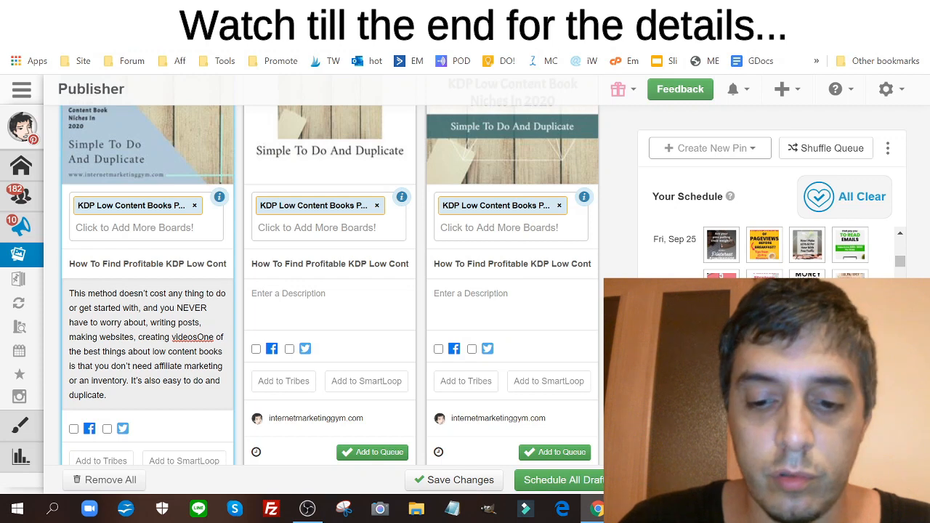
pyautogui.write('.')
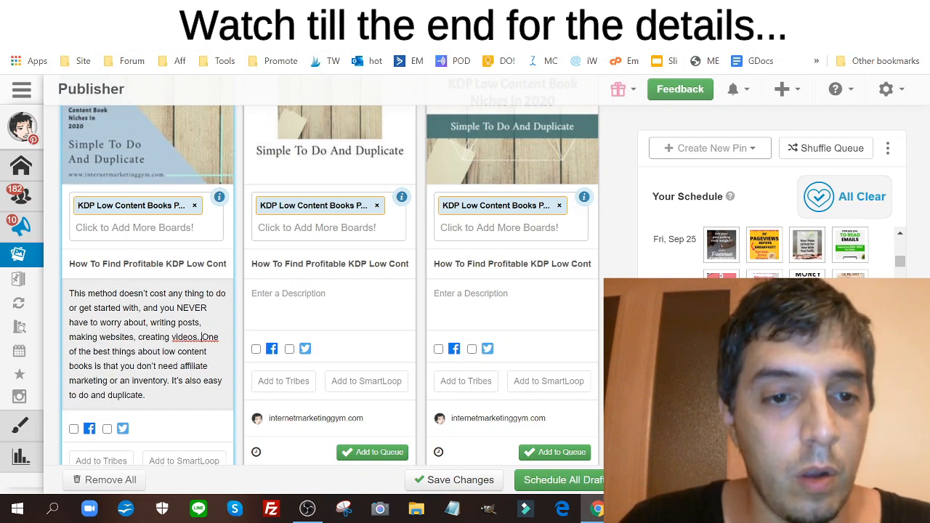
pyautogui.press('Return')
# Copy the whole edited description into the framed-photo and teal-band drafts beside it.
pyautogui.scroll(-1, 145, 290)
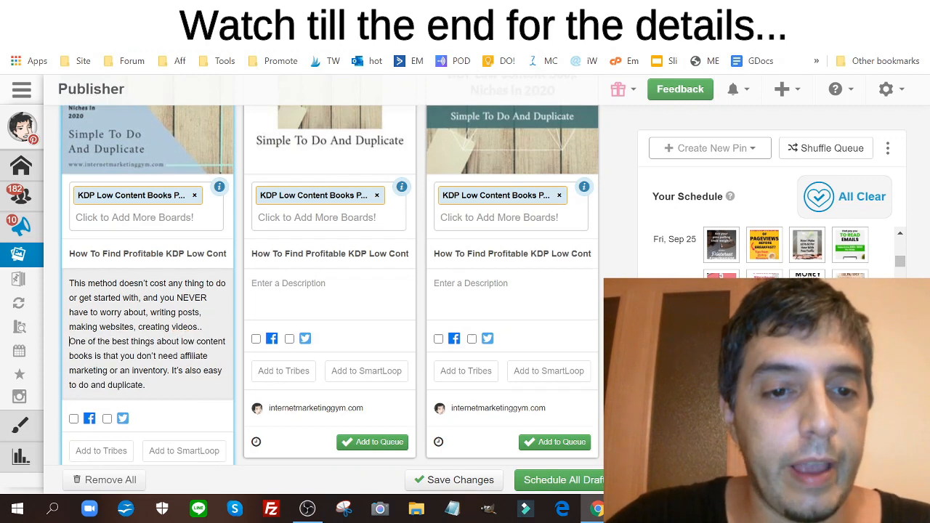
pyautogui.moveTo(69, 220); pyautogui.dragTo(204, 264)
pyautogui.rightClick(150, 243)
pyautogui.click(186, 284)
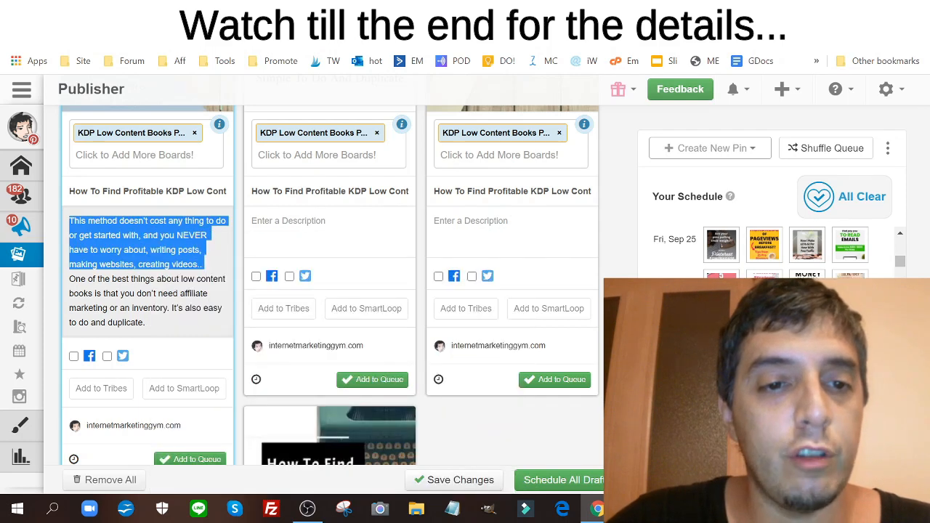
pyautogui.moveTo(145, 322); pyautogui.dragTo(71, 221)
pyautogui.hotkey('ctrl', 'c')
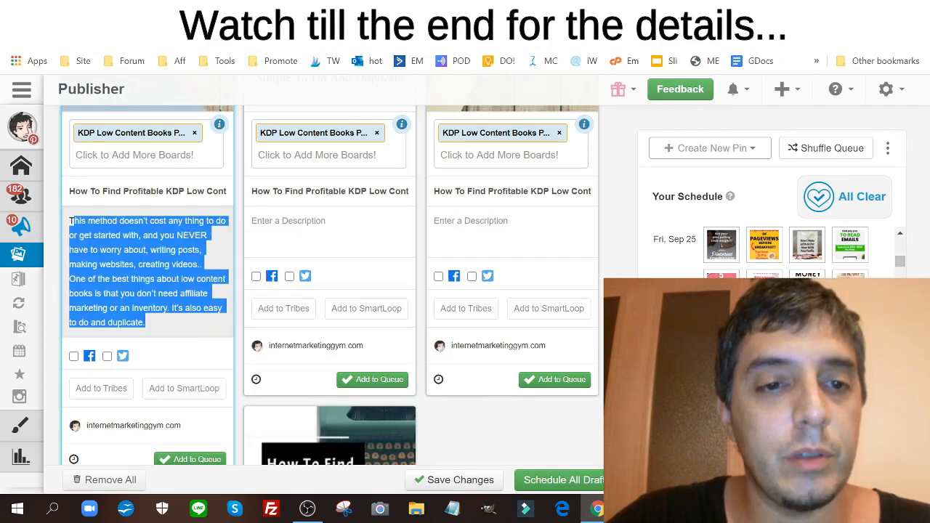
pyautogui.rightClick(82, 237)
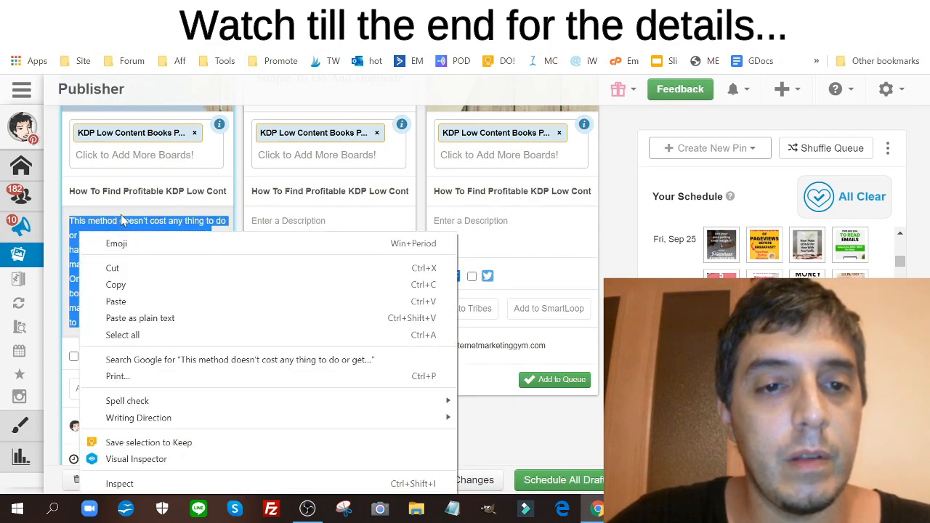
pyautogui.click(116, 285)
pyautogui.click(305, 225)
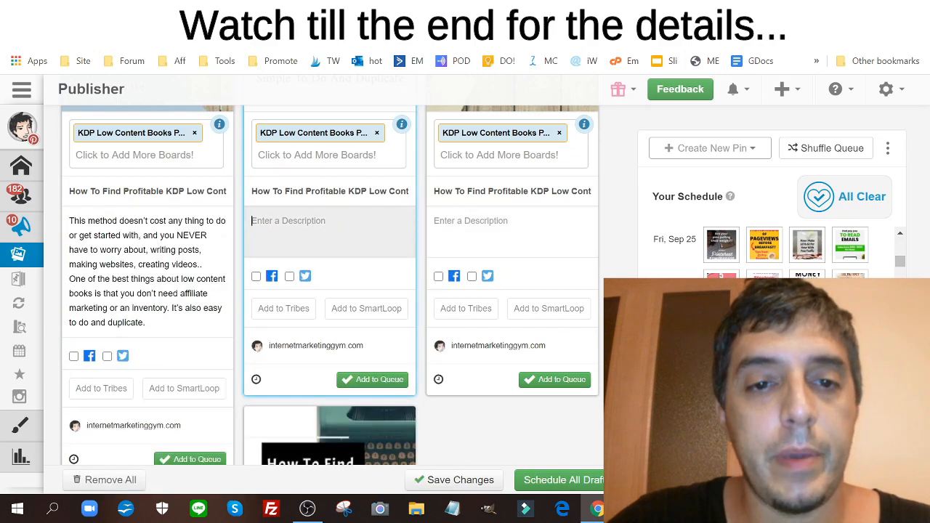
pyautogui.hotkey('ctrl', 'v')
pyautogui.click(508, 232)
pyautogui.hotkey('ctrl', 'v')
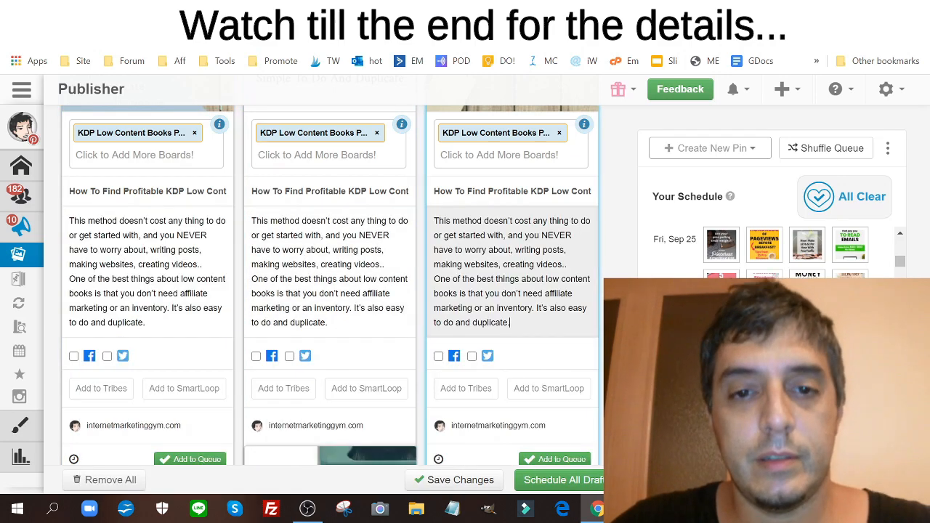
# Paste the same description into the last draft, the one with the black title box.
pyautogui.scroll(-5, 330, 291)
pyautogui.scroll(-3, 176, 354)
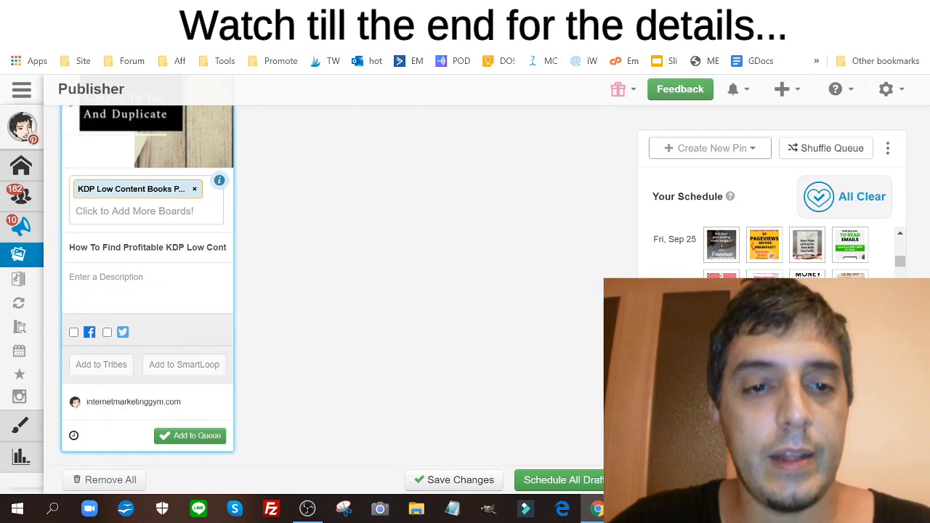
pyautogui.click(145, 289)
pyautogui.hotkey('ctrl', 'v')
pyautogui.scroll(8, 315, 298)
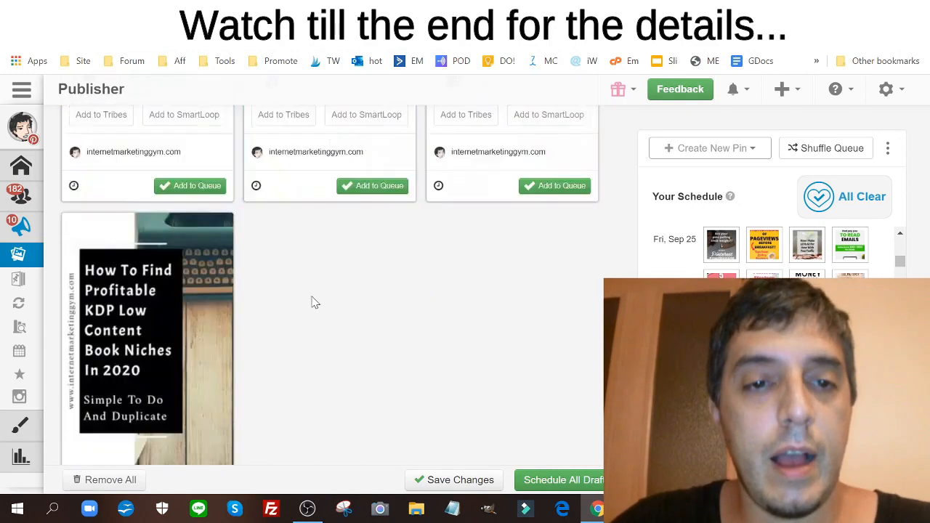
# For the middle row's torn-paper draft, choose the Blogging Tips, Bloggers Chalkboard, Striving Bloggers, Internet Marketing Super Friends, Small Business and Best Blogging and Social Media Tips Tribes.
pyautogui.scroll(-3, 317, 268)
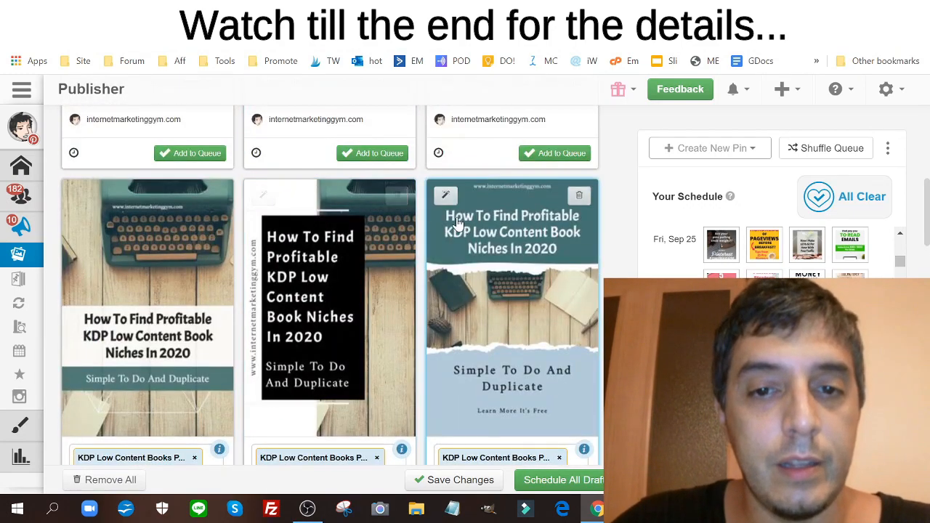
pyautogui.scroll(-3, 509, 213)
pyautogui.scroll(-3, 509, 212)
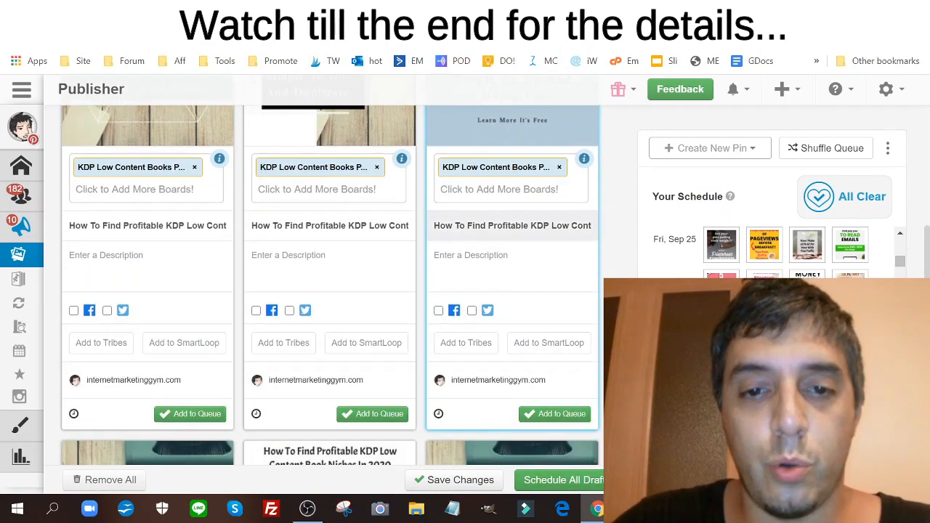
pyautogui.click(465, 347)
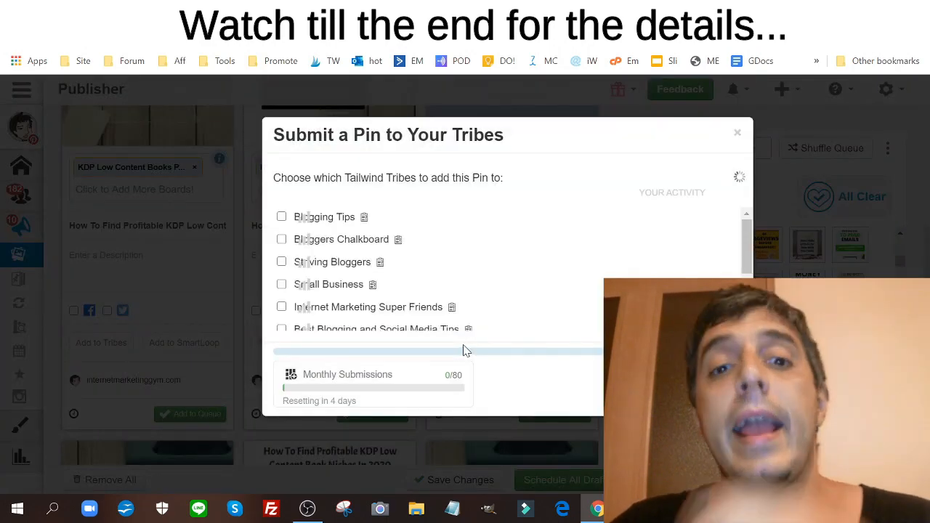
pyautogui.click(318, 217)
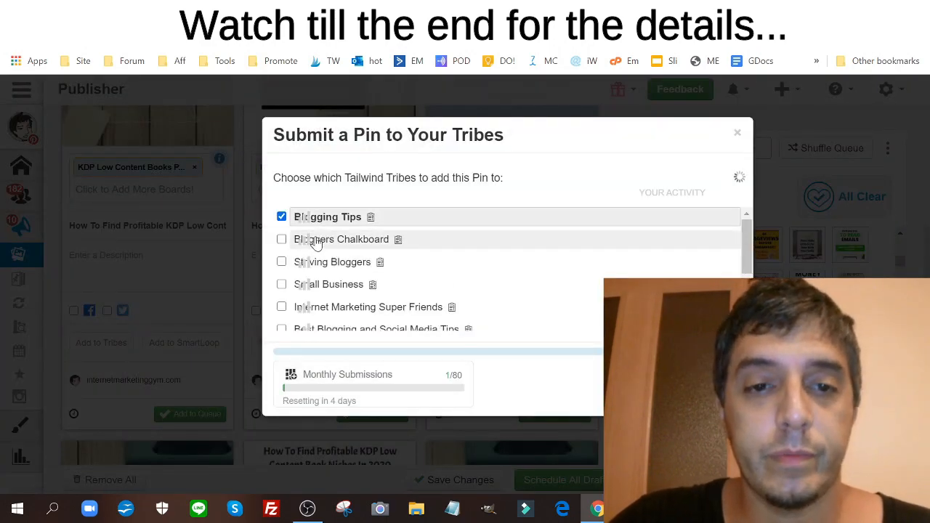
pyautogui.click(313, 239)
pyautogui.click(315, 262)
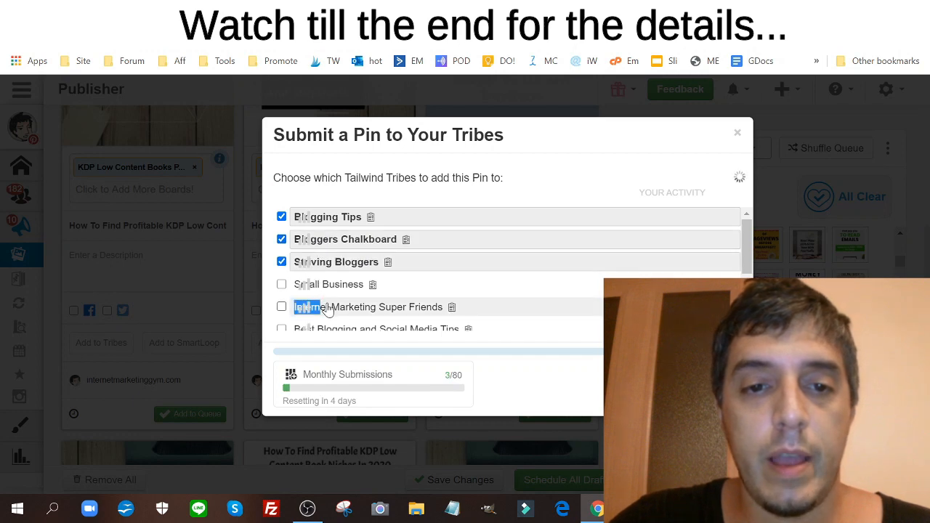
pyautogui.click(324, 306)
pyautogui.click(325, 284)
pyautogui.scroll(-1, 328, 294)
pyautogui.click(335, 235)
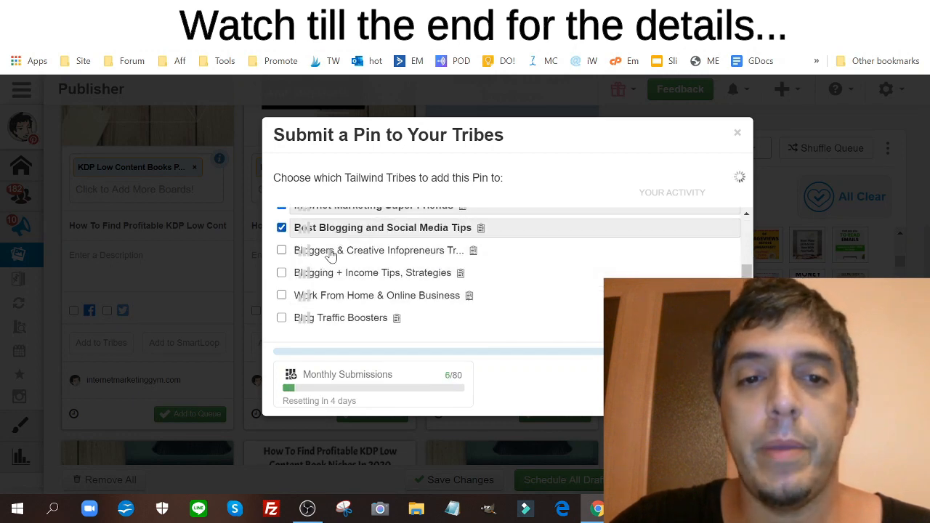
# Add the Work From Home & Online Business, Blog Traffic Boosters, Bloggers & Creative Infopreneurs and Blogging + Income Tips Tribes, and submit the pin.
pyautogui.click(328, 282)
pyautogui.click(322, 276)
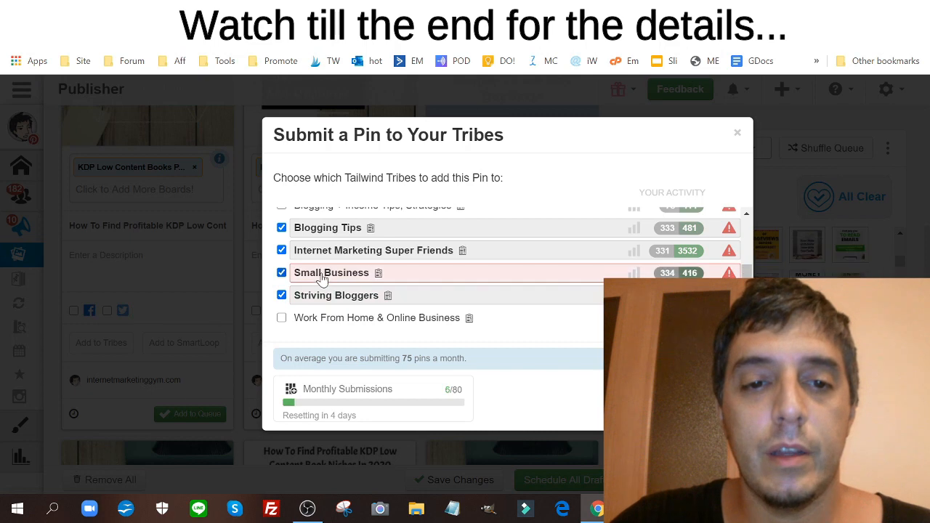
pyautogui.click(320, 320)
pyautogui.scroll(2, 356, 305)
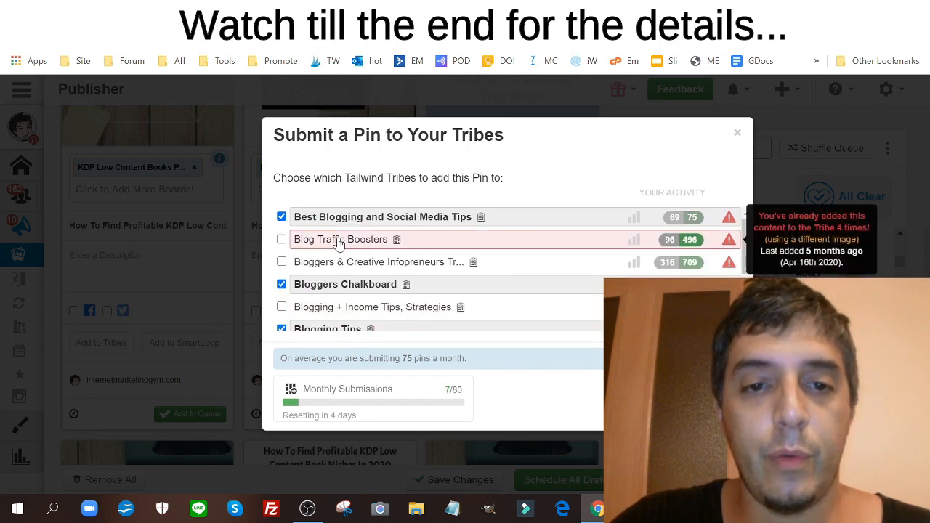
pyautogui.click(339, 239)
pyautogui.click(338, 262)
pyautogui.click(332, 311)
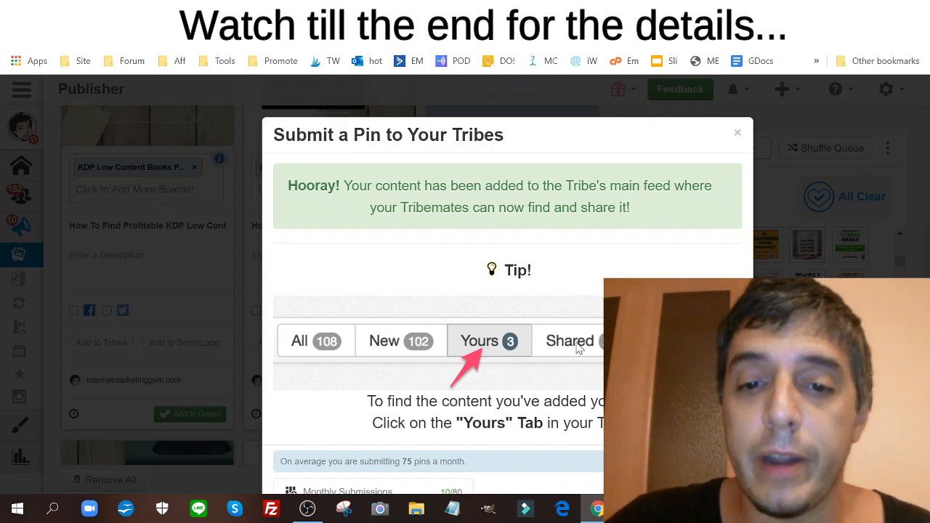
pyautogui.click(240, 313)
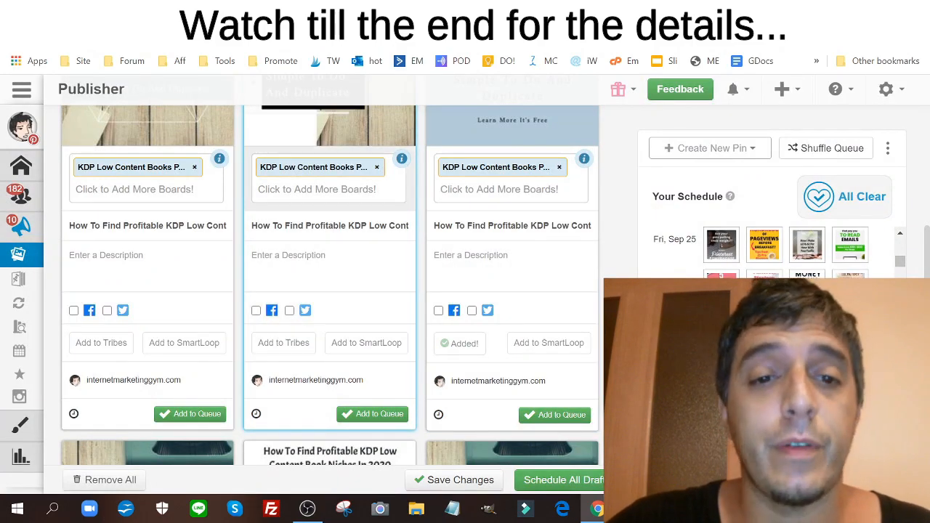
# Paste the edited description into the first row's torn-paper, blue-triangle and framed-photo drafts.
pyautogui.scroll(-10, 306, 224)
pyautogui.scroll(8, 306, 224)
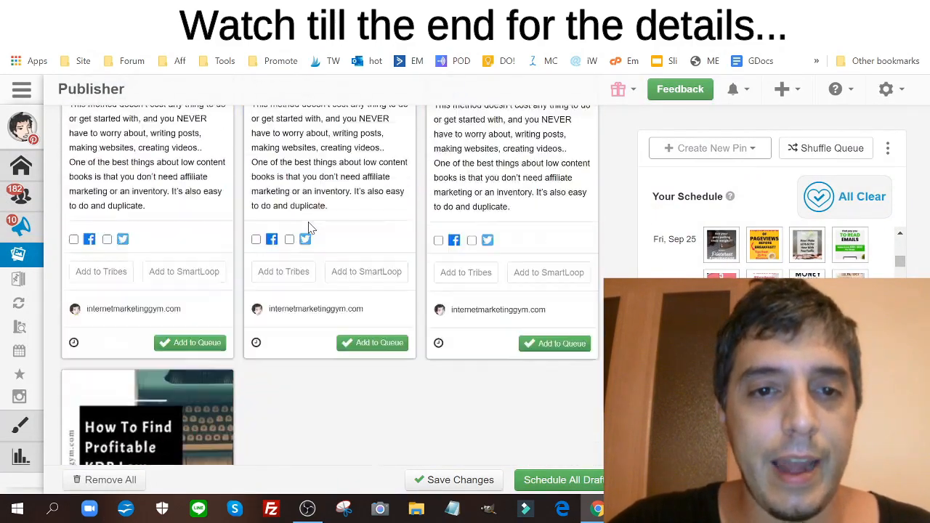
pyautogui.scroll(5, 308, 226)
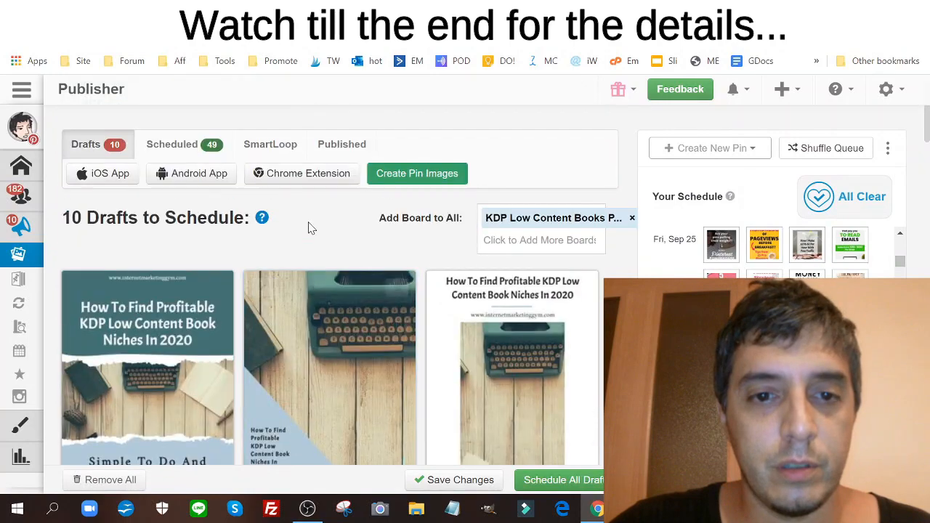
pyautogui.scroll(-10, 309, 225)
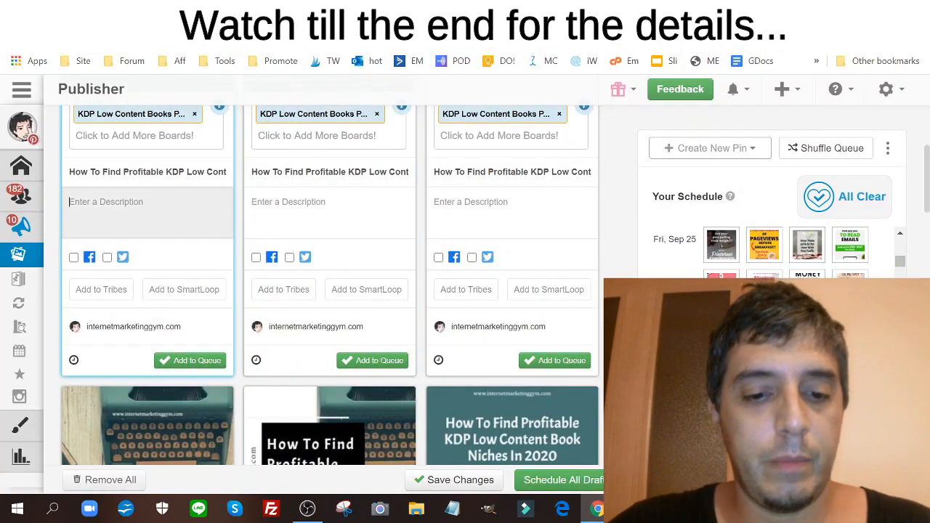
pyautogui.hotkey('ctrl', 'v')
pyautogui.click(310, 213)
pyautogui.hotkey('ctrl', 'v')
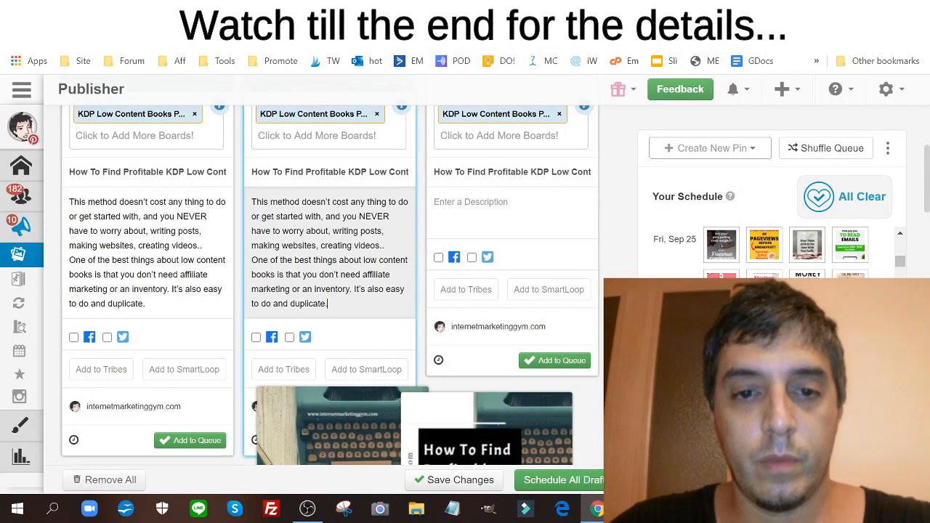
pyautogui.click(493, 213)
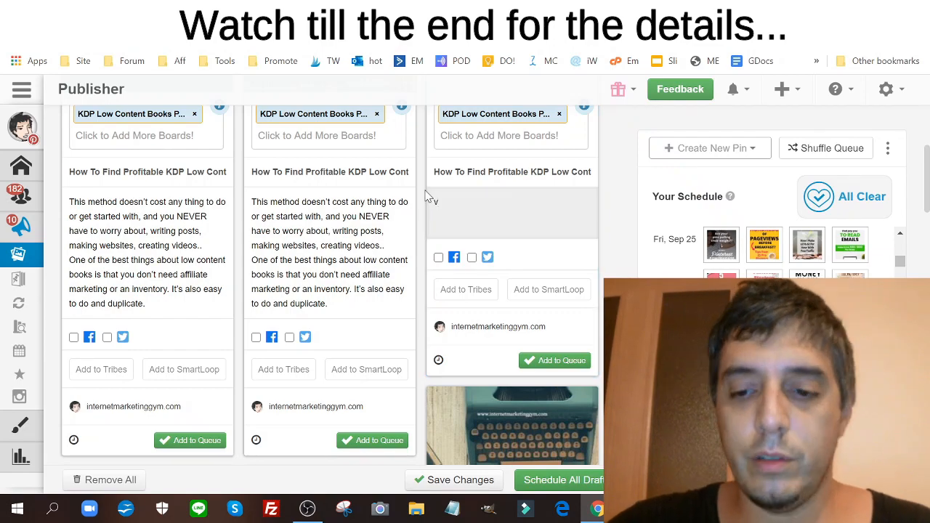
pyautogui.hotkey('ctrl', 'v')
# Paste the edited description into the second row's teal-band, black-title-box and torn-paper drafts.
pyautogui.scroll(-7, 369, 197)
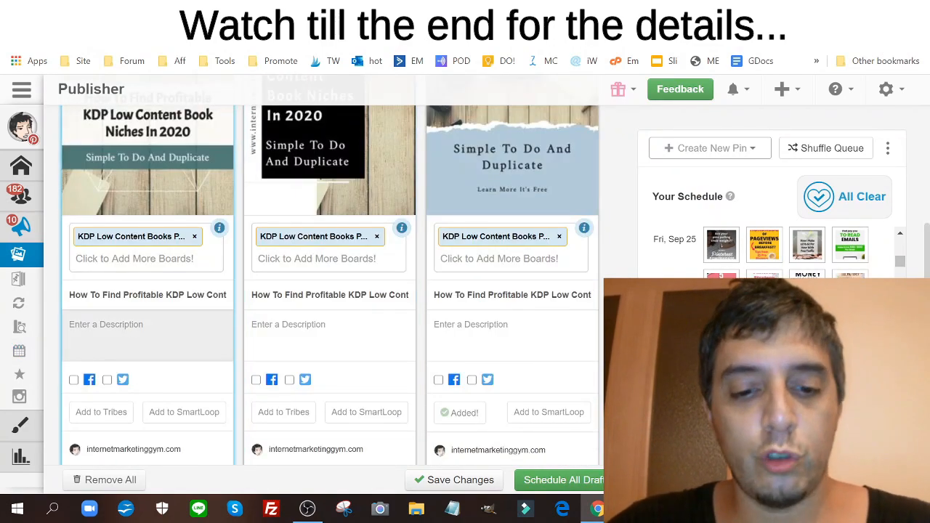
pyautogui.hotkey('ctrl', 'v')
pyautogui.click(320, 336)
pyautogui.hotkey('ctrl', 'v')
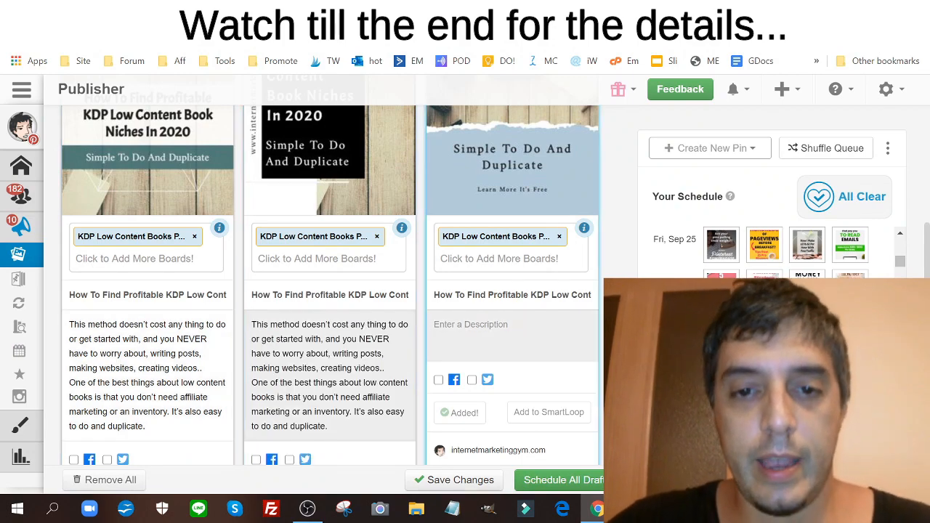
pyautogui.click(494, 334)
pyautogui.write("This method doesn't cost any thing to do or get started with, and you NEVER have to worry about, writing posts, making websites, creating videos.. One of the best things about low content books is that you don't need affiliate marketing or an inventory. It's also easy to do and duplicate.")
# Check the descriptions across the drafts, schedule all drafts, and shuffle the queue.
pyautogui.scroll(-6, 330, 291)
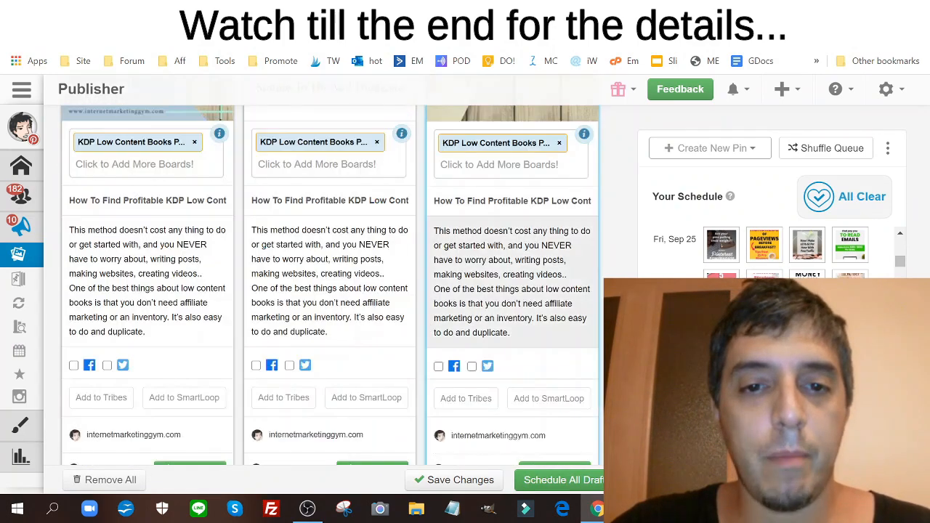
pyautogui.scroll(-3, 330, 284)
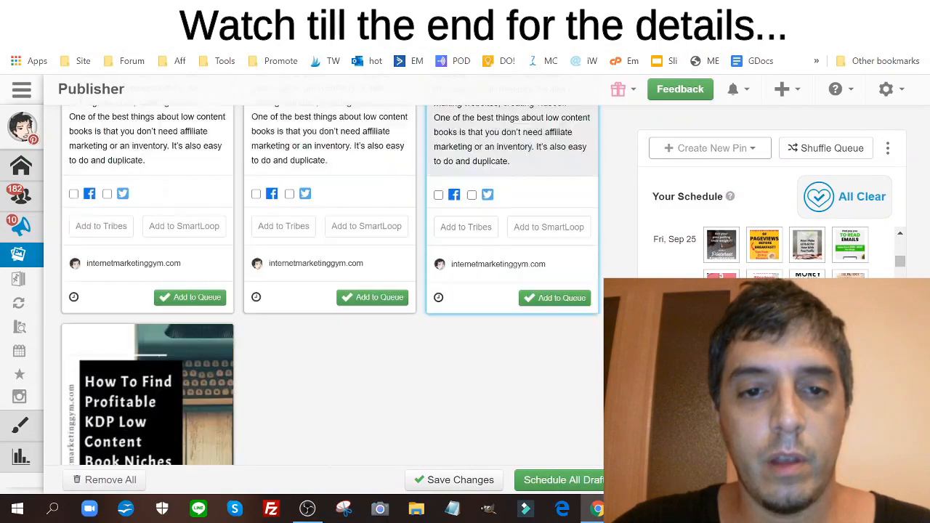
pyautogui.scroll(10, 479, 325)
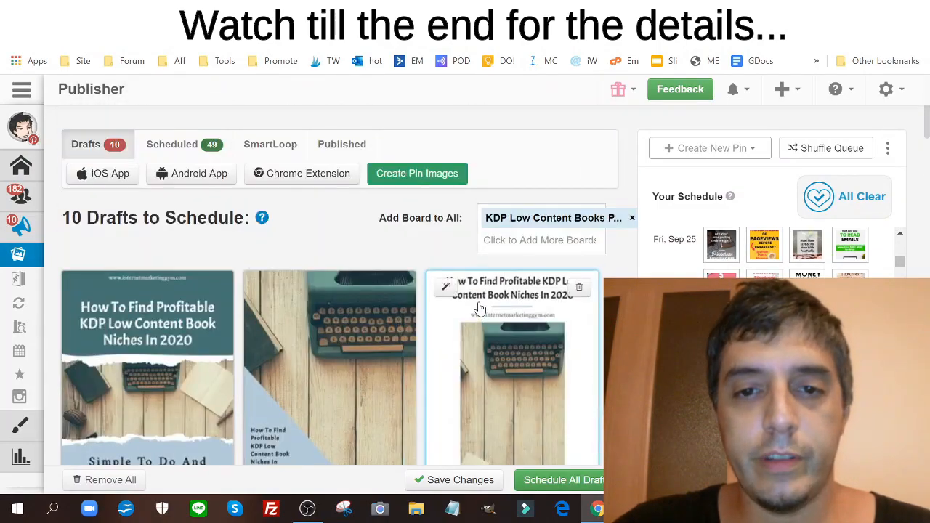
pyautogui.scroll(-6, 479, 308)
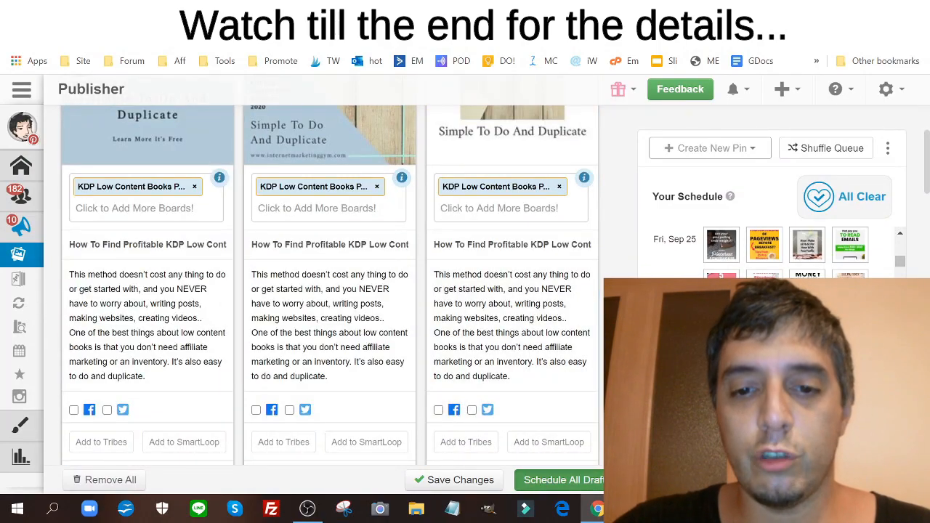
pyautogui.click(547, 481)
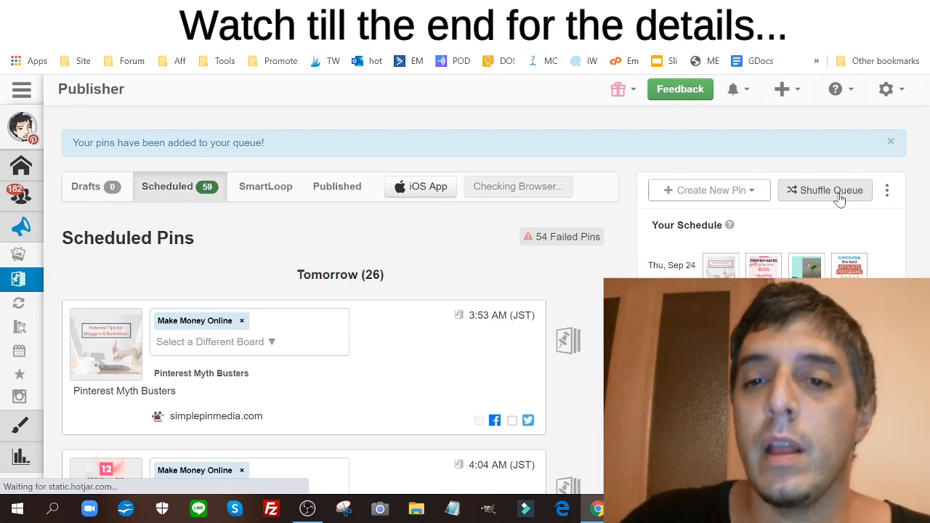
pyautogui.click(839, 193)
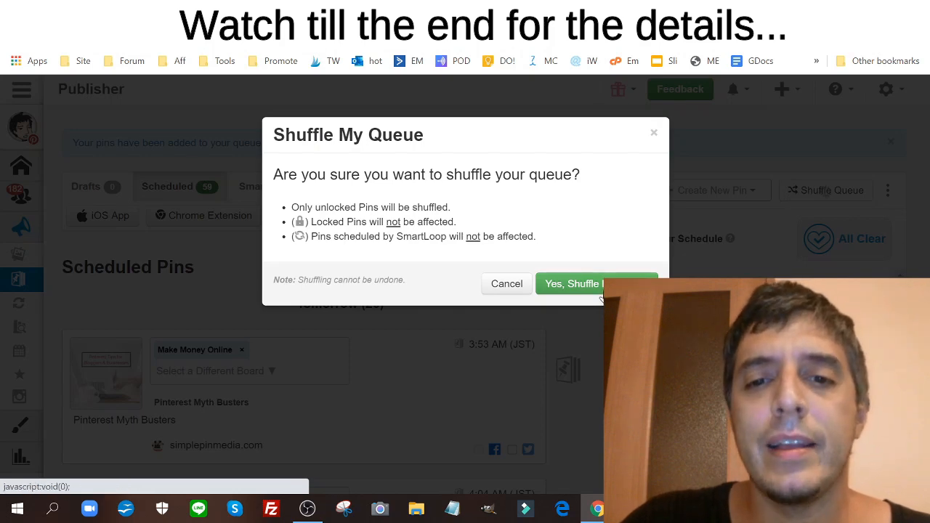
pyautogui.click(599, 295)
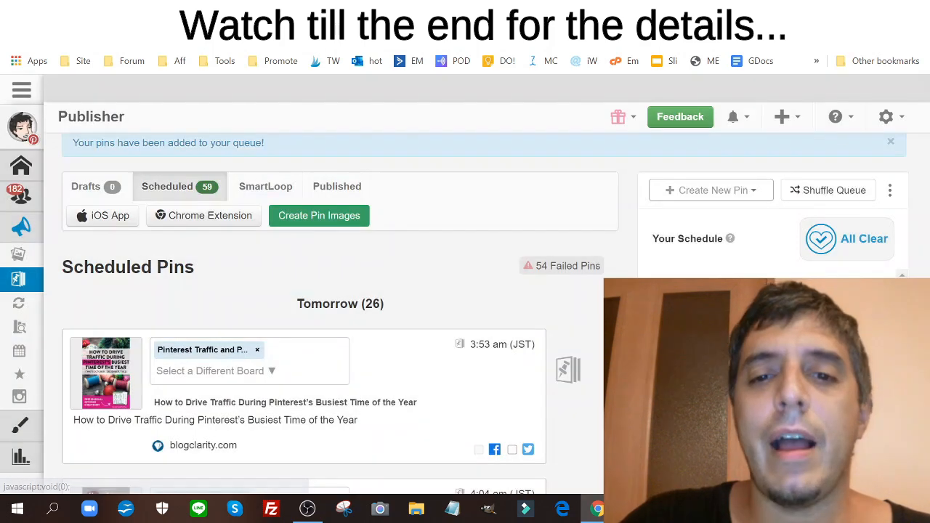